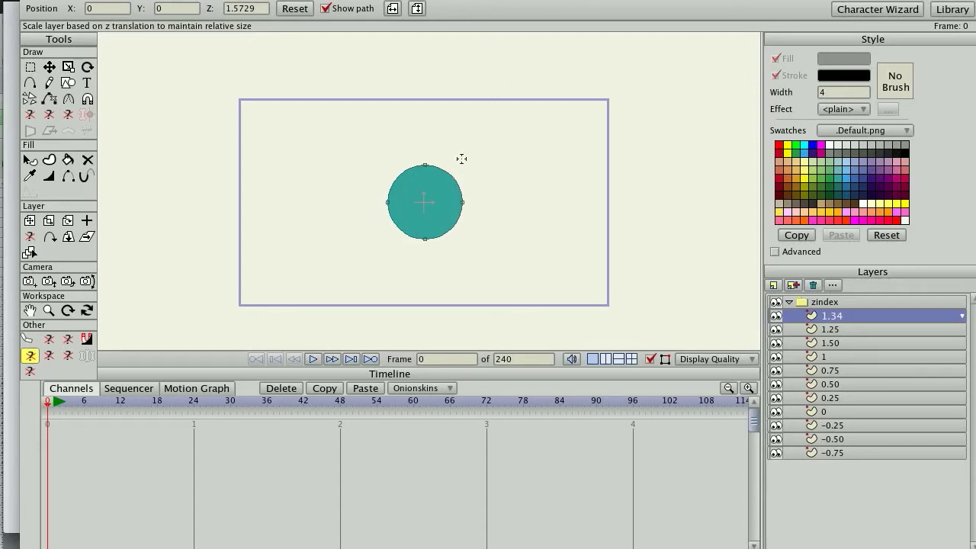
Select the zindex group, pick the Magic Z Scale tool, and shrink the timeline to enlarge the canvas.
left_click(826, 303)
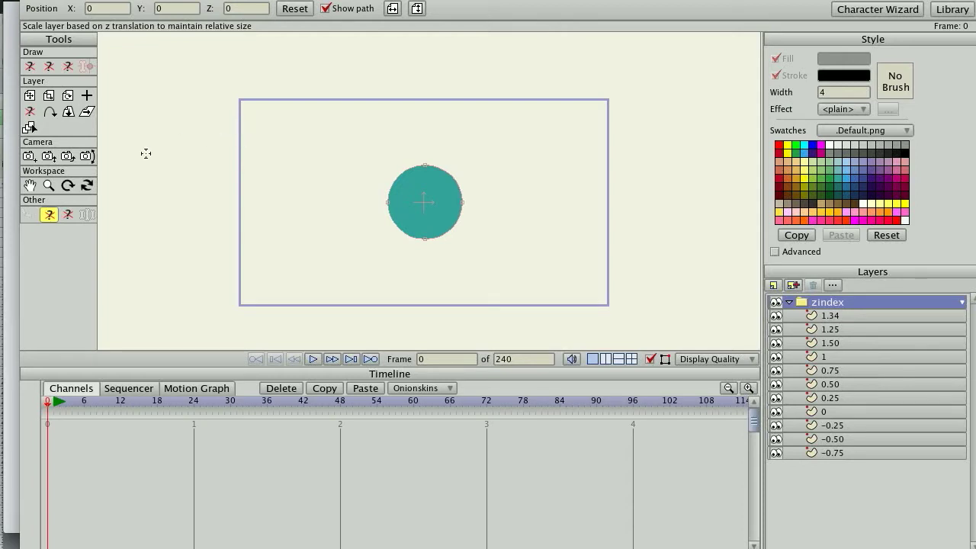
left_click(29, 96)
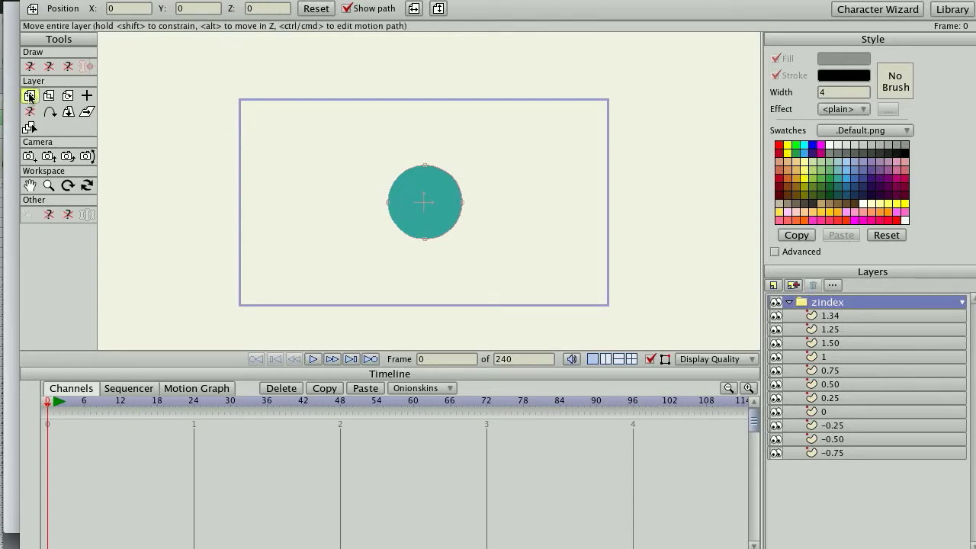
left_click(48, 217)
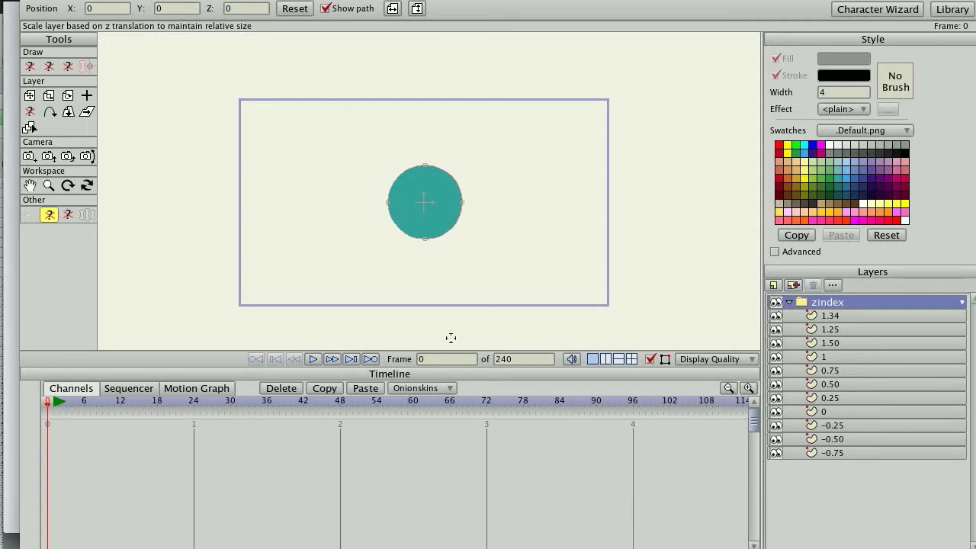
left_click_drag(465, 374, 462, 448)
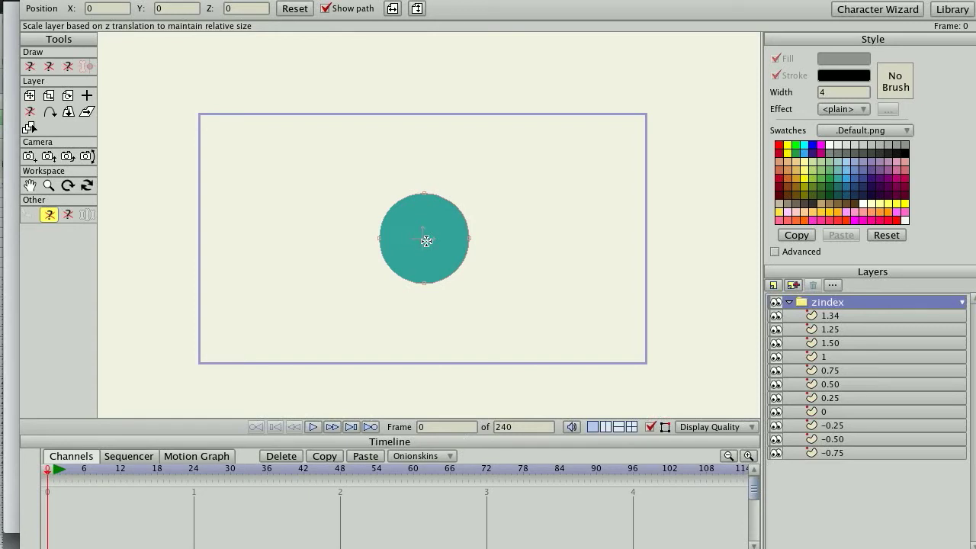
left_click(831, 315)
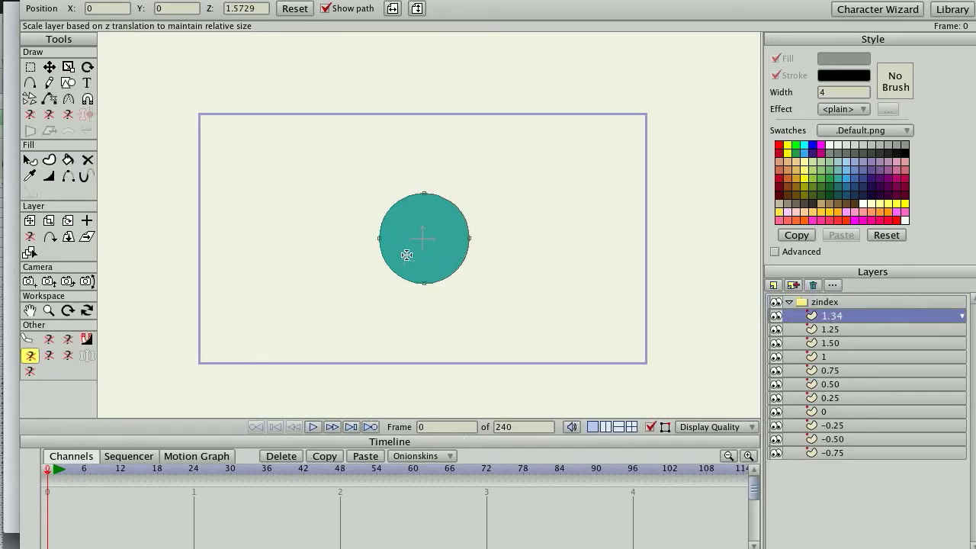
Select layer 0 and cycle through the Scale and Translate Layer shortcuts back to Magic Z Scale.
left_click(831, 411)
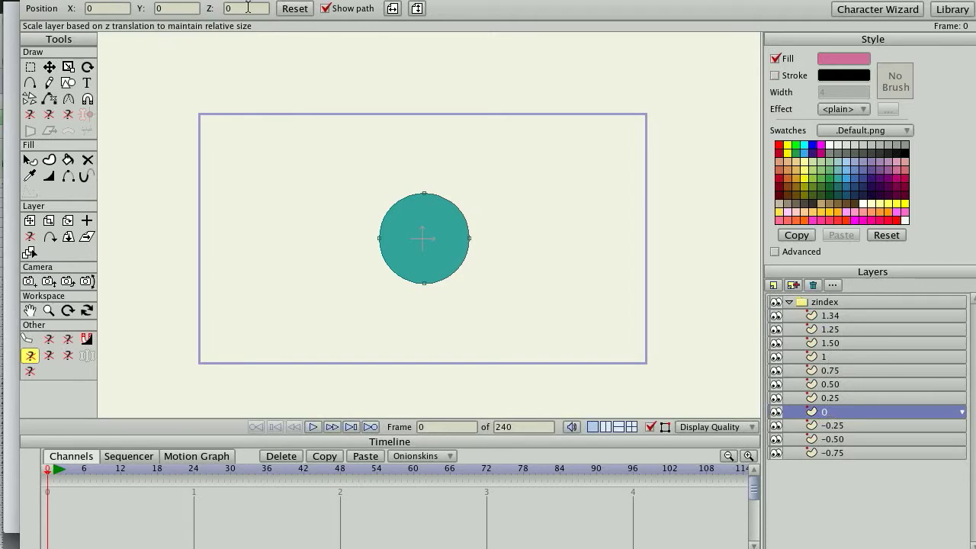
key("s")
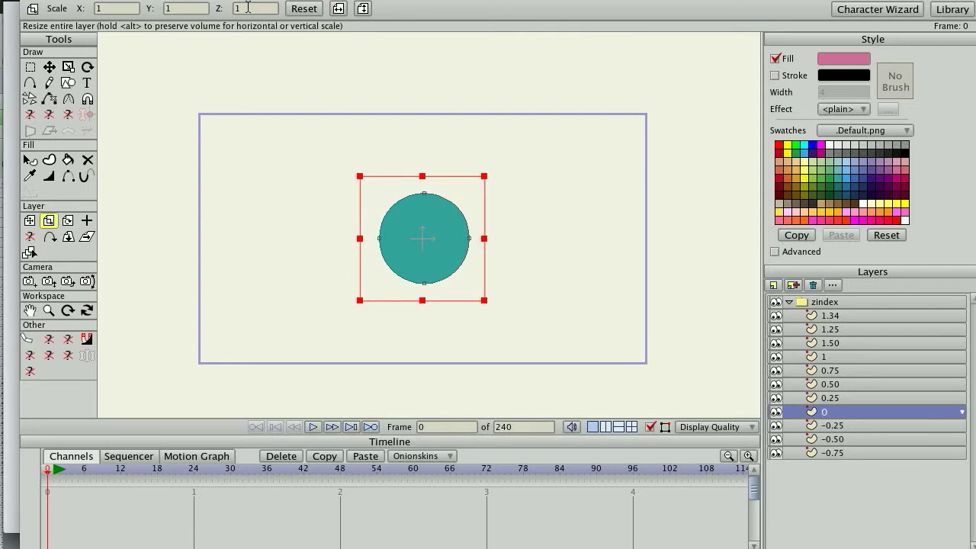
key("t")
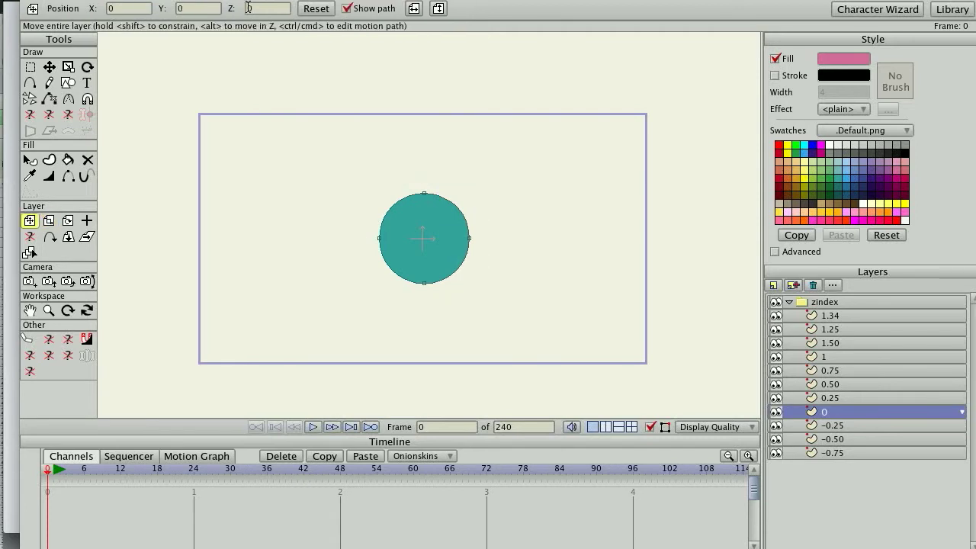
left_click(30, 356)
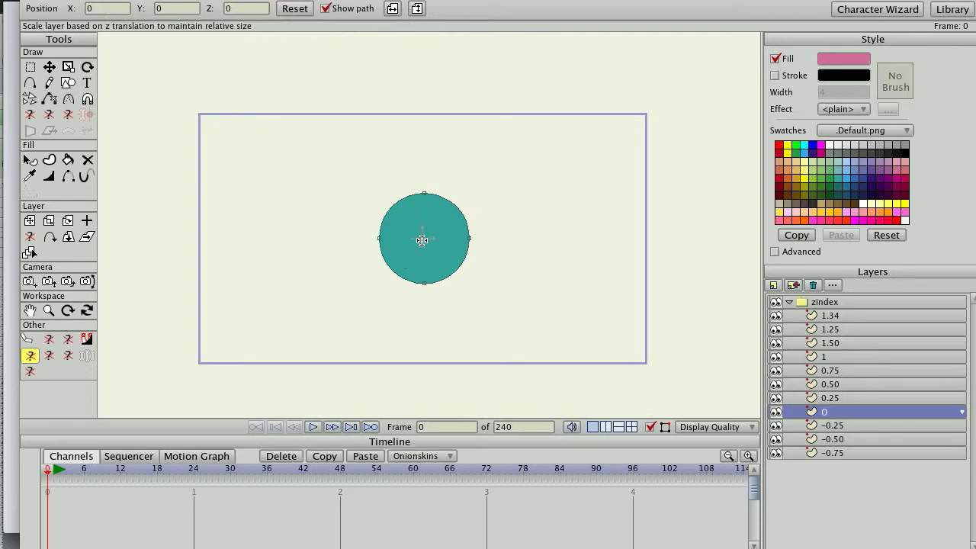
Drag layer 0 in depth to Z 1.1808, then start moving it toward Z 0.6332.
left_click_drag(694, 352, 719, 361)
left_click(201, 180)
left_click(427, 254)
left_click(506, 272)
left_click(438, 252)
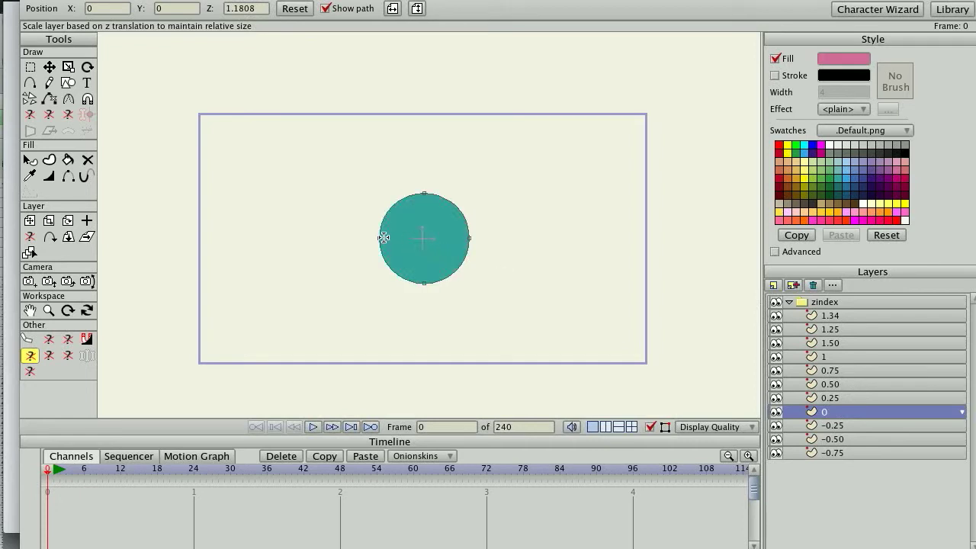
left_click(491, 273)
left_click(449, 252)
left_click_drag(519, 273, 555, 285)
Finish layer 0 at Z 0.6332, then review the zindex group's Depth Sort settings and confirm.
left_click(432, 246)
double_click(839, 302)
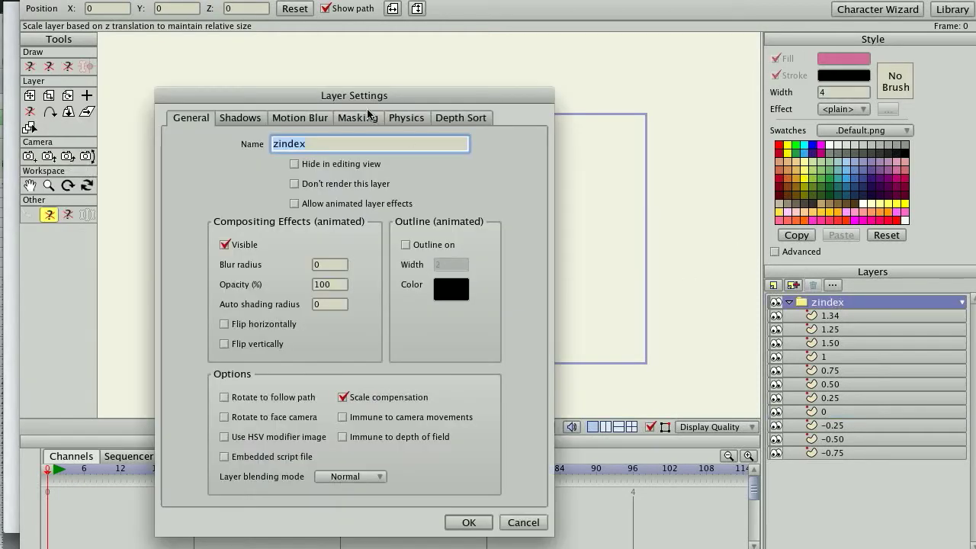
left_click(453, 120)
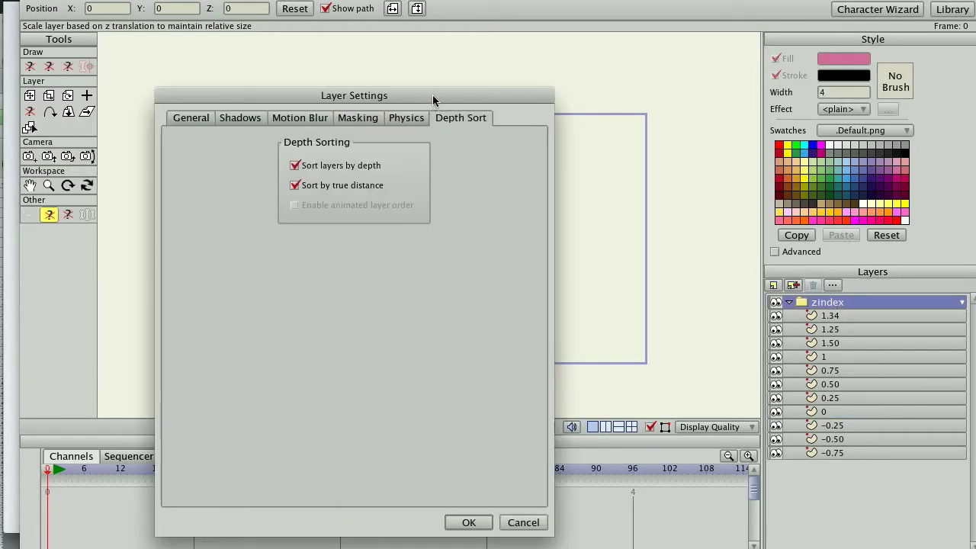
left_click_drag(432, 95, 461, 54)
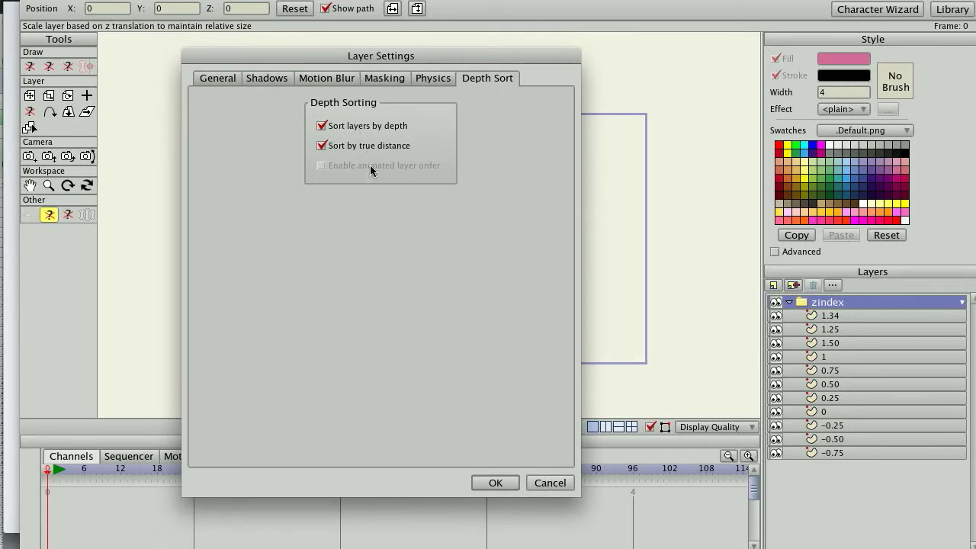
left_click(498, 481)
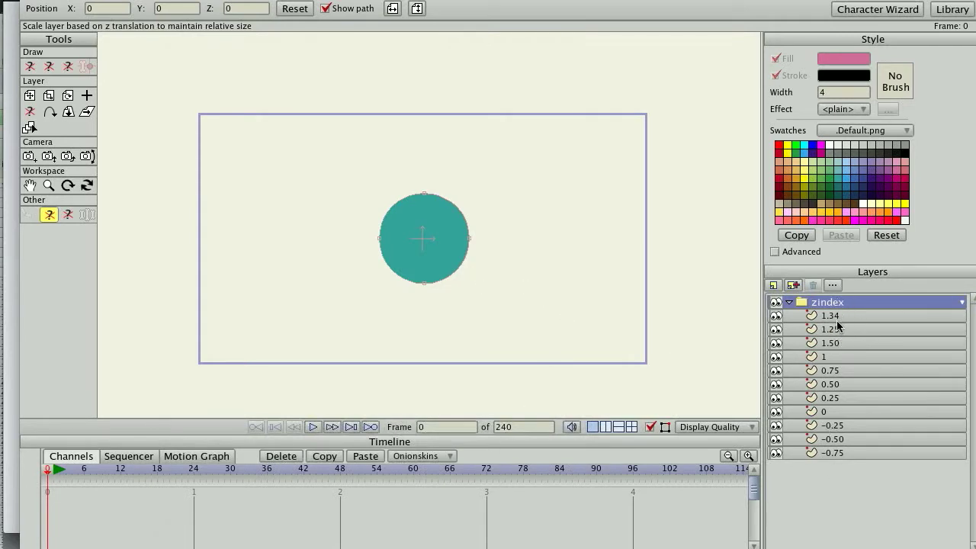
Select layer 0 and enter 0 in its Z field.
left_click(829, 315)
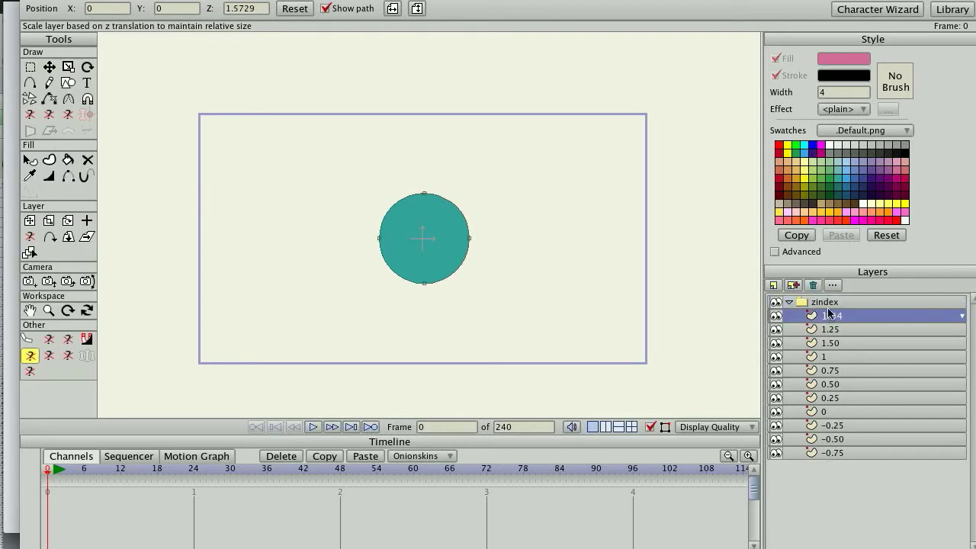
left_click(822, 414)
left_click_drag(253, 9, 194, 4)
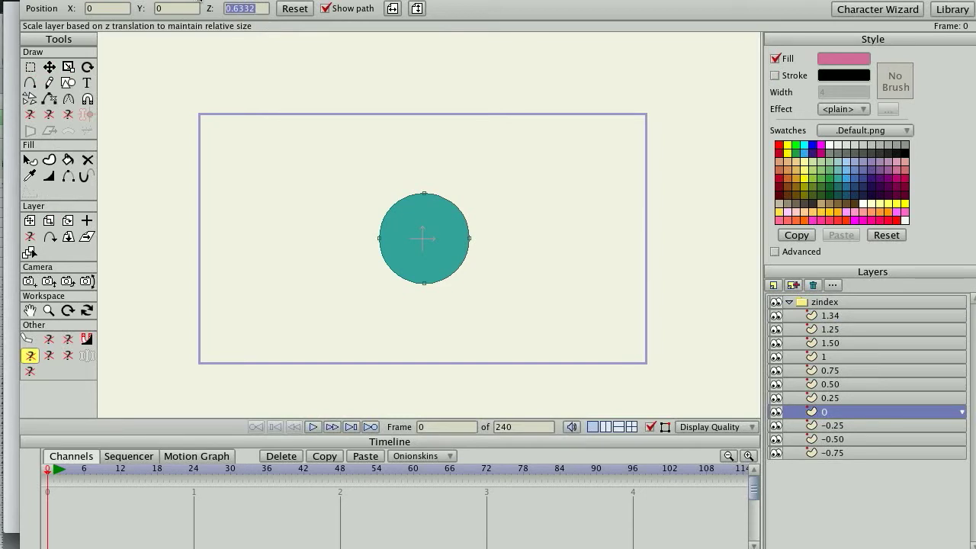
type("0")
key("Return")
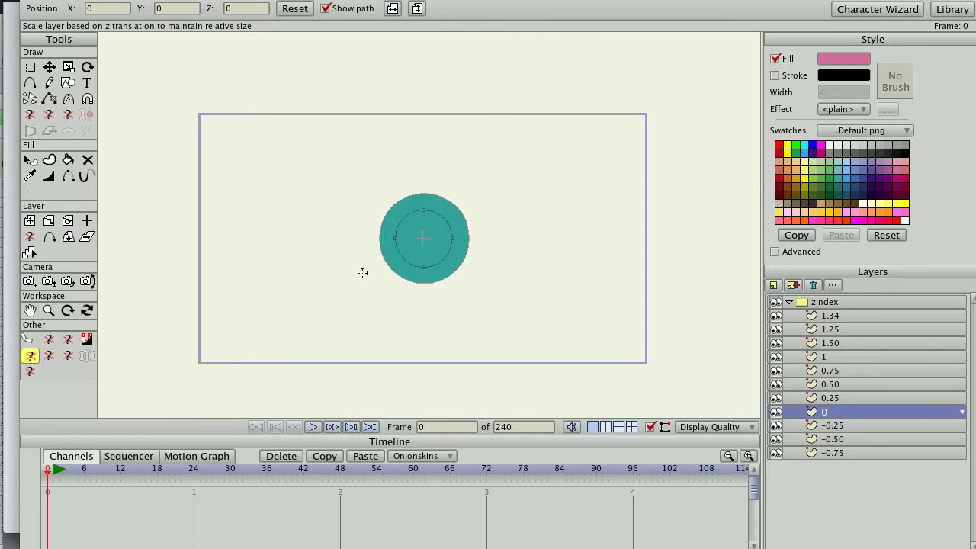
Reselect layer 0's circle and switch from the scale shortcut back to Magic Z Scale.
left_click(425, 239)
key("z")
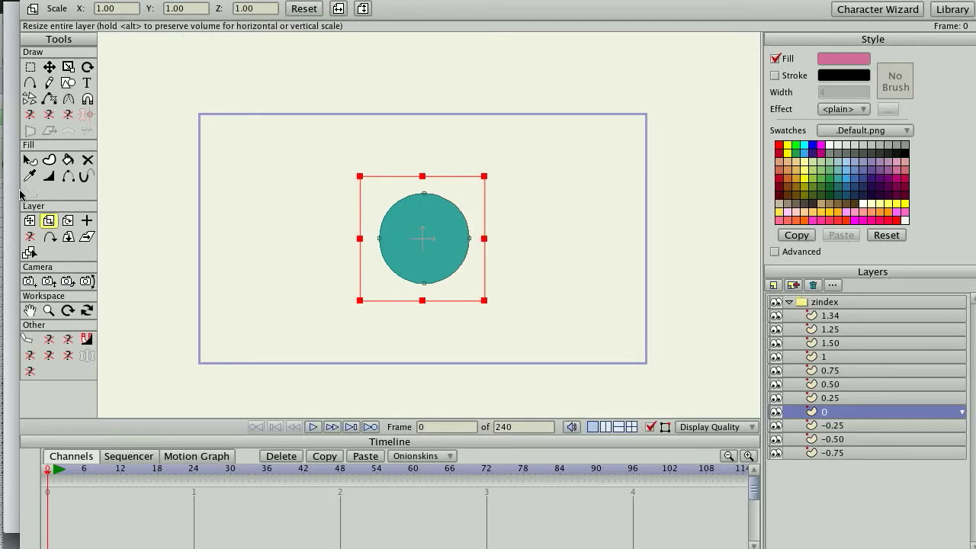
left_click(30, 355)
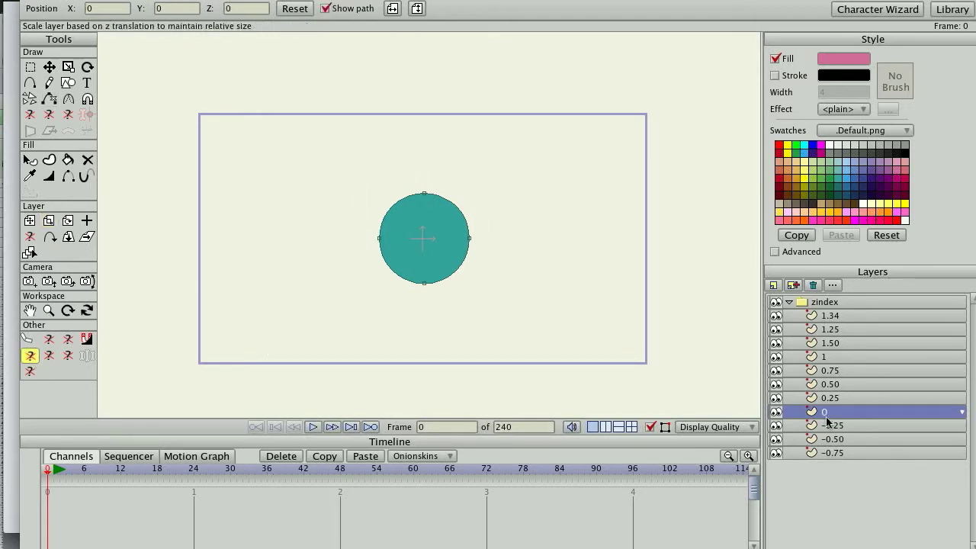
Hide layers 1.34, 1.25, 1.50 and 1, and select layer 0.75.
left_click(775, 315)
left_click(775, 330)
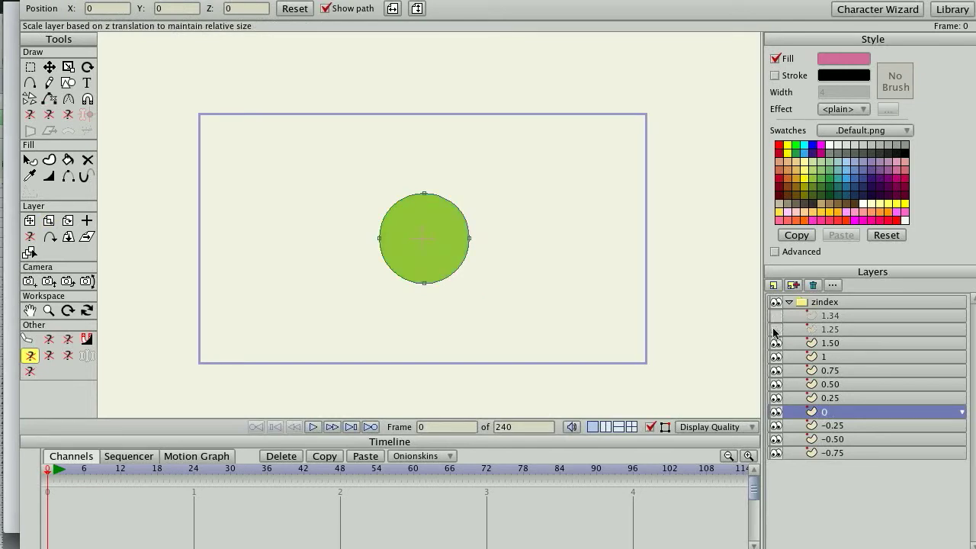
left_click(776, 344)
left_click(776, 356)
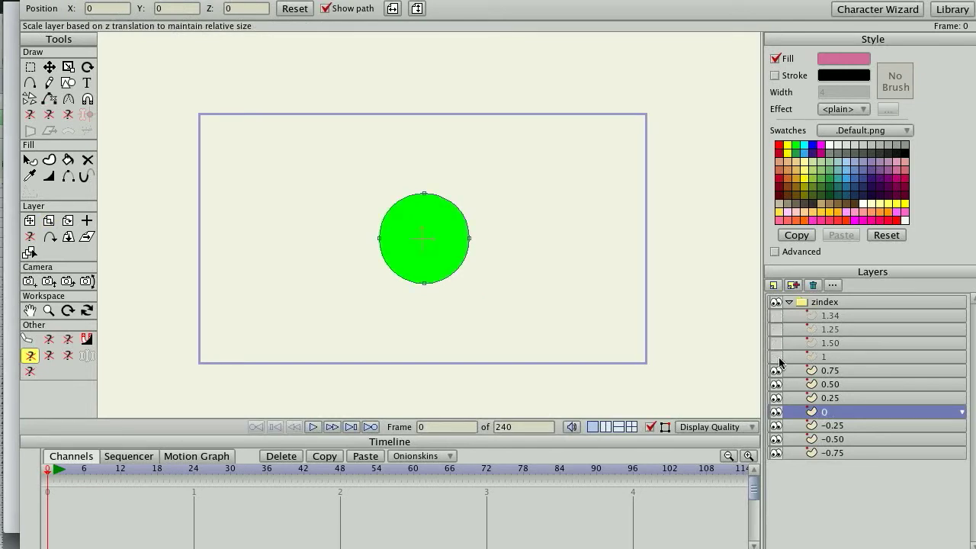
left_click(824, 372)
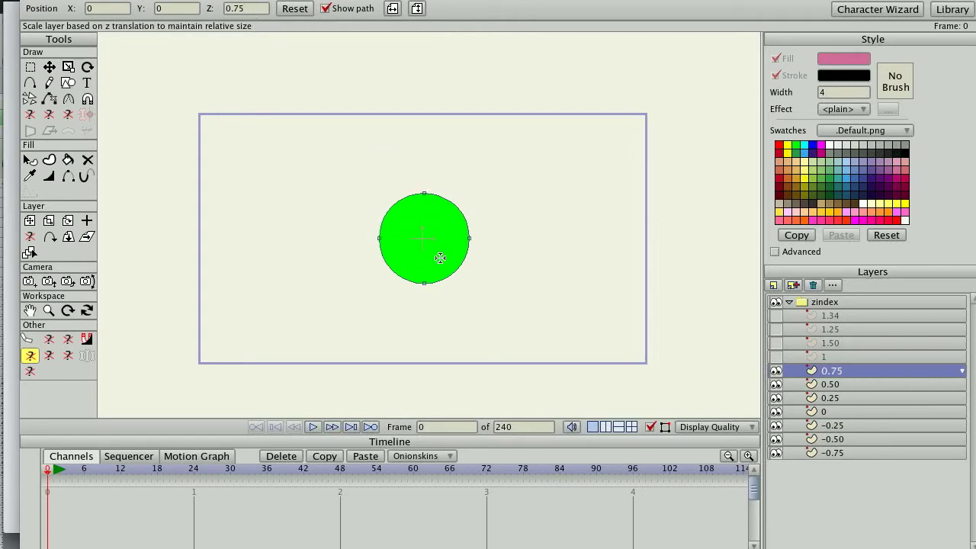
Push layer 0.75 in depth to Z 1.9401, then switch to Select Shape.
left_click(639, 335)
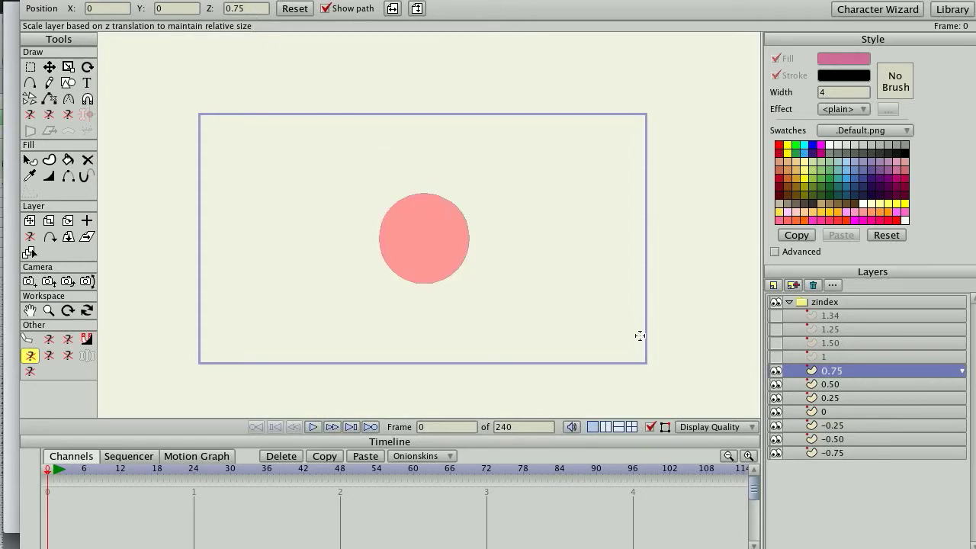
left_click_drag(667, 347, 788, 386)
key("q")
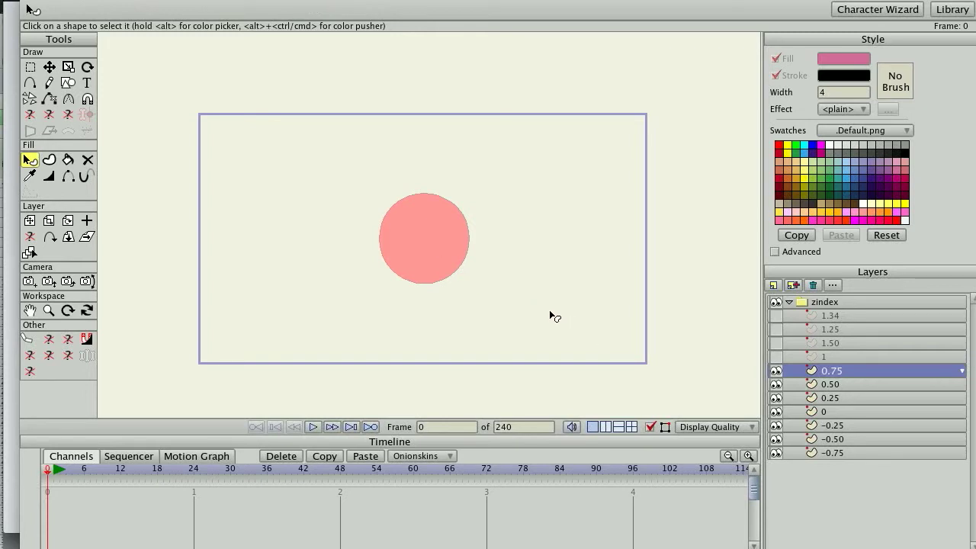
With Magic Z Scale, push layer 0.75 deeper to Z 3.2332, then Z 4.2217.
left_click(30, 356)
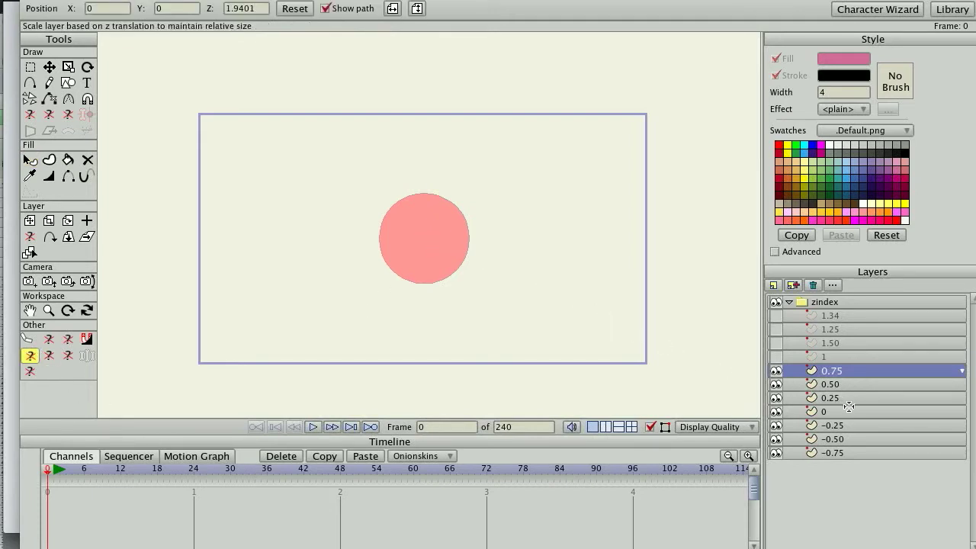
left_click_drag(417, 252, 416, 235)
left_click_drag(585, 310, 377, 148)
Move the whole zindex group right with Translate Layer, then reselect layer 0.75 for shape selection.
left_click(829, 302)
key("t")
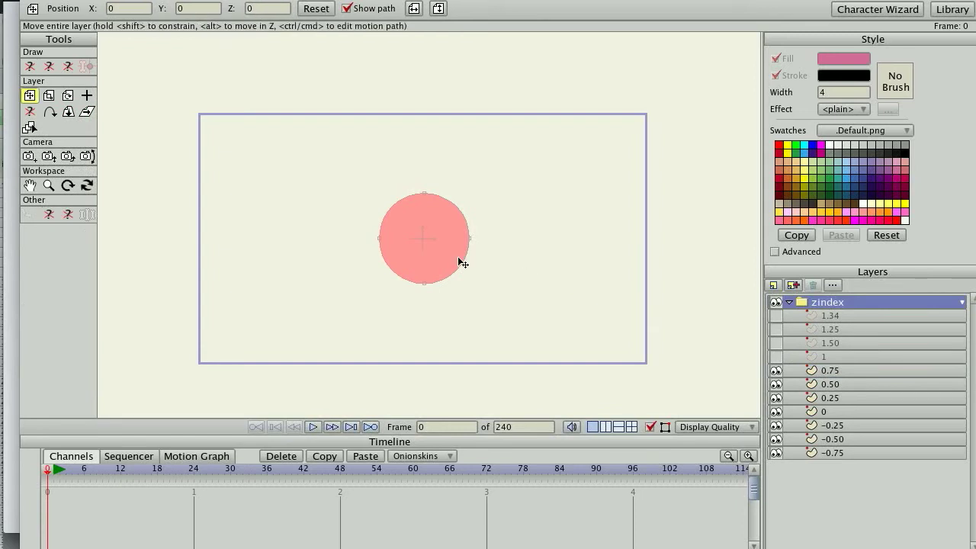
left_click_drag(459, 257, 345, 263)
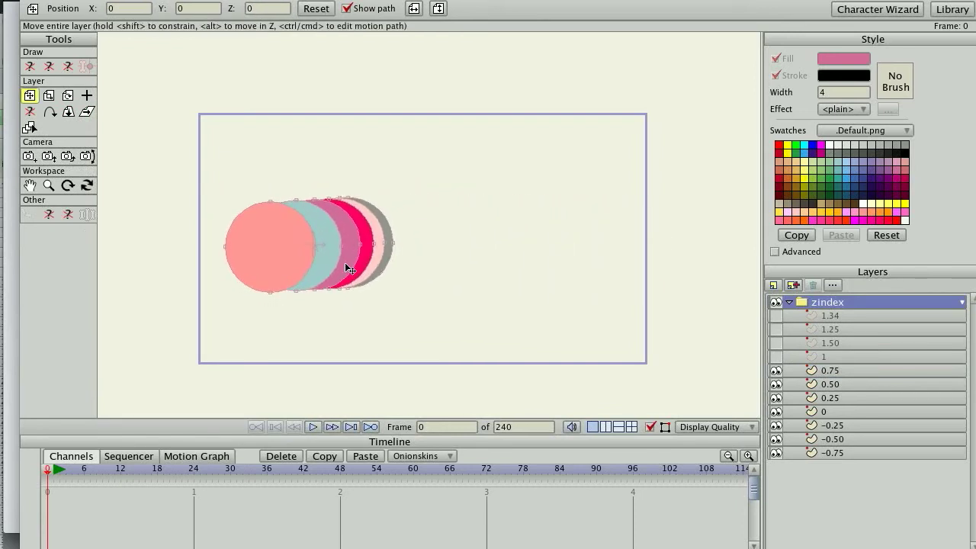
left_click(843, 370)
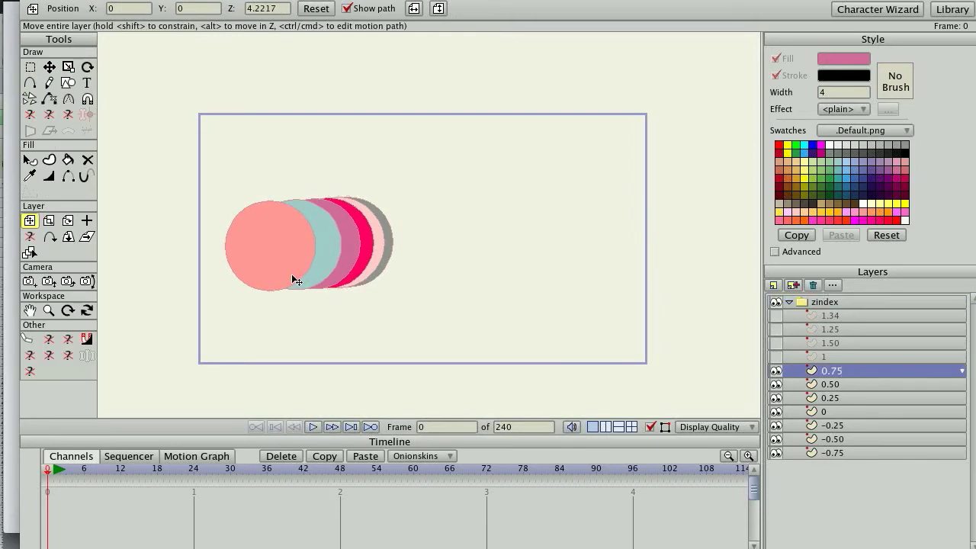
key("q")
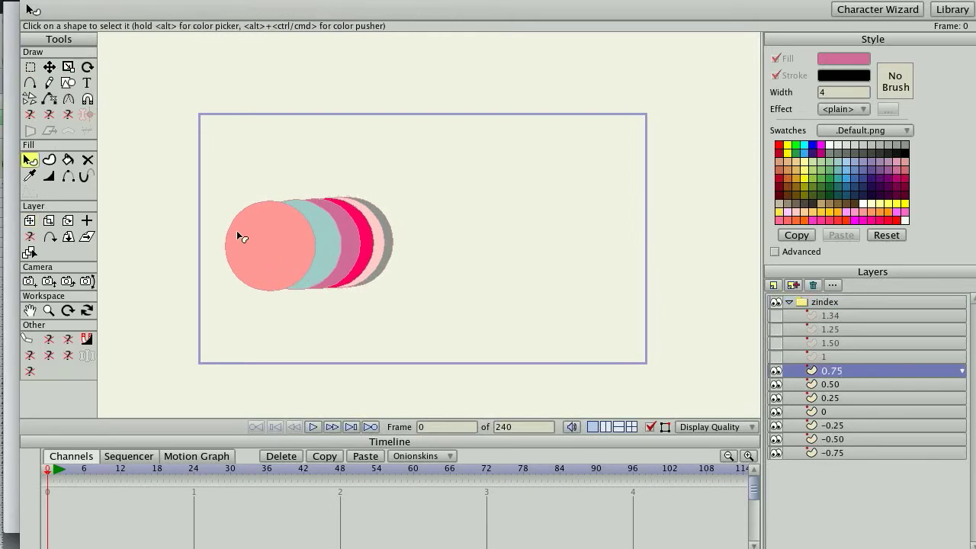
Hide layers -0.75, -0.50, -0.25, 0.25 and 0.50.
left_click(783, 453)
left_click(776, 453)
left_click(776, 439)
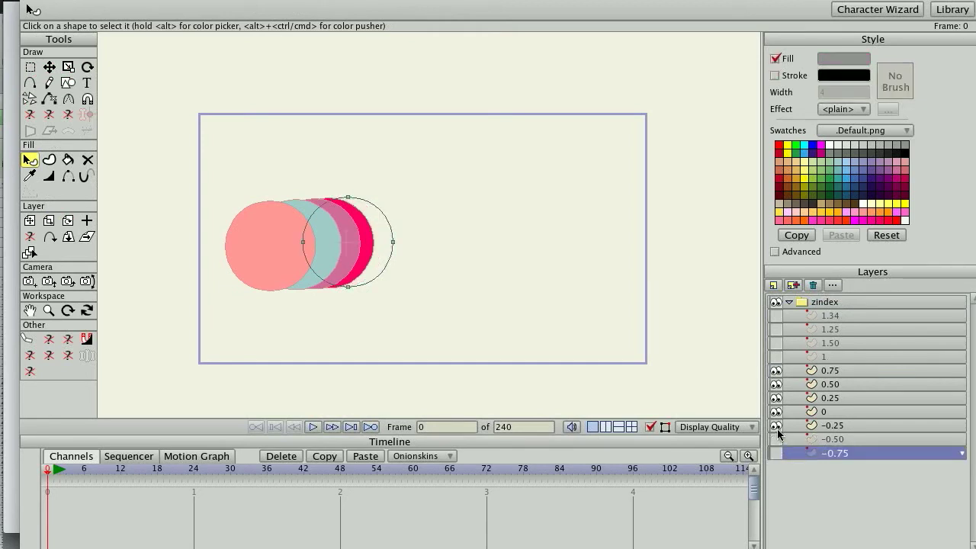
left_click(776, 425)
left_click(776, 398)
left_click(776, 384)
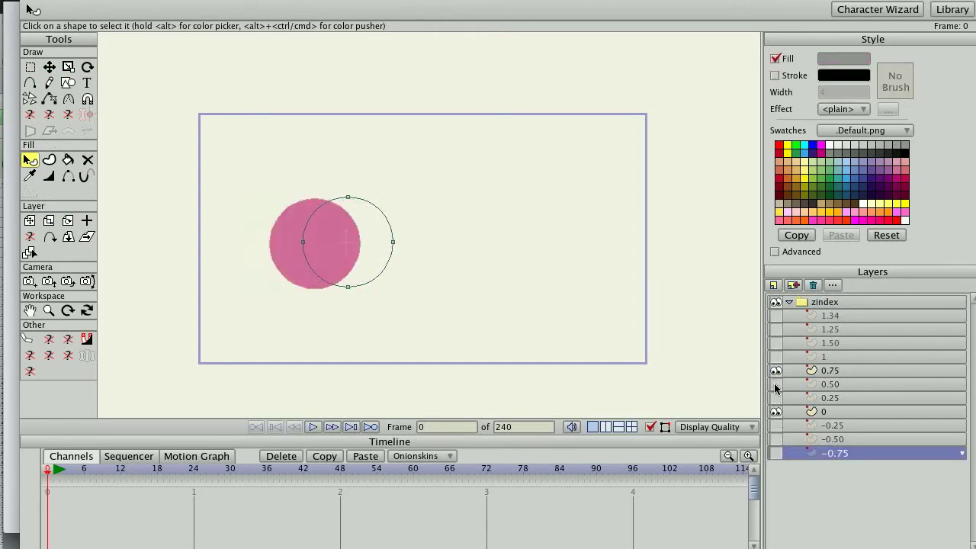
Check layer 0's pink circle, then make layer 0.75 the working layer with the custom Z-scale tool.
left_click(297, 246)
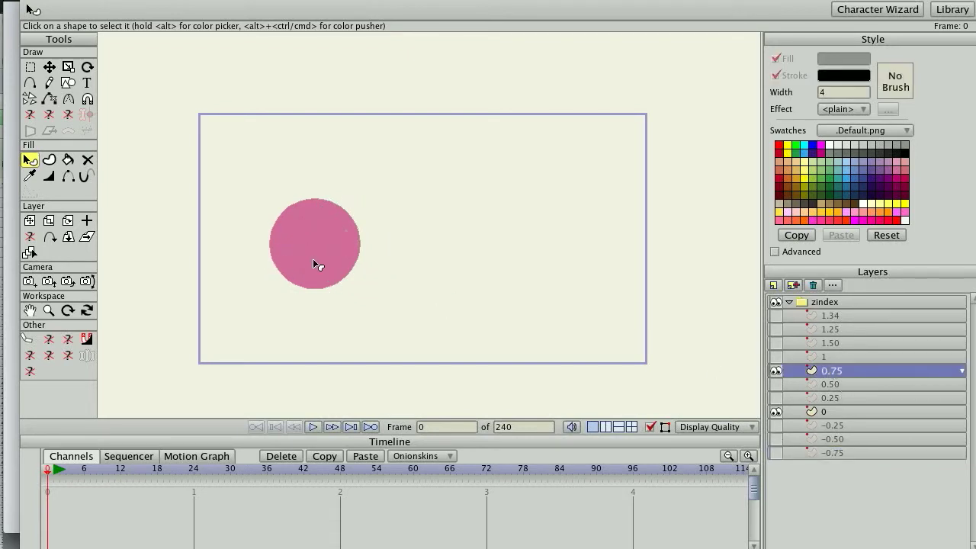
left_click(848, 409)
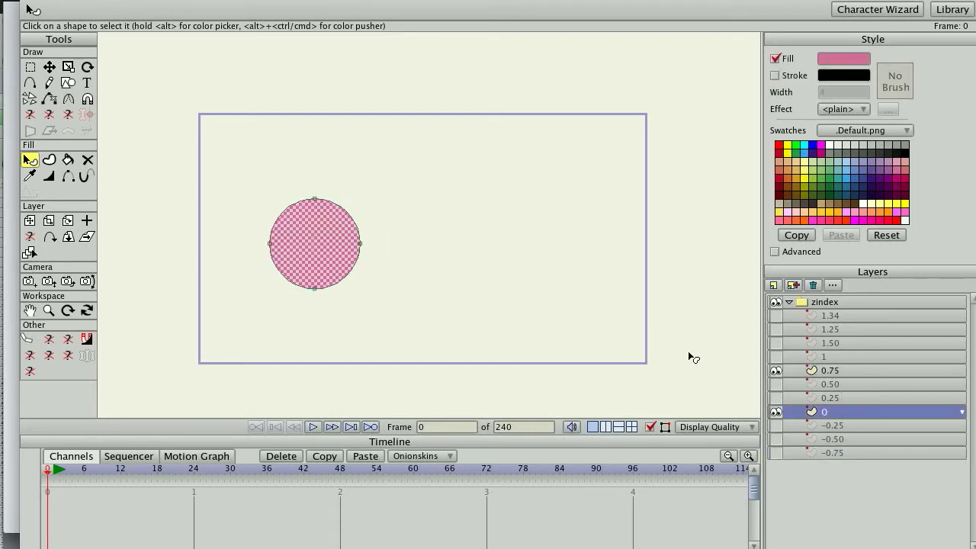
left_click(342, 264)
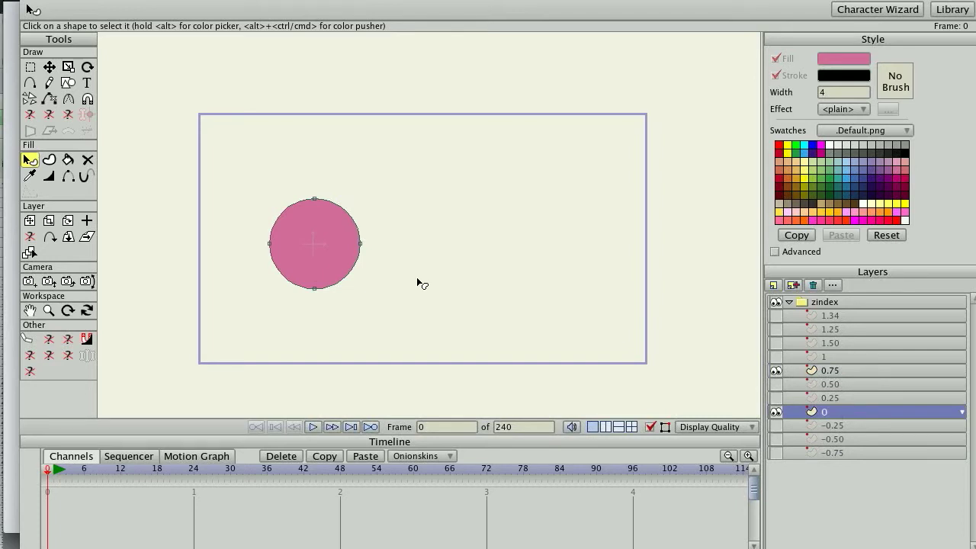
left_click(812, 371)
left_click(29, 355)
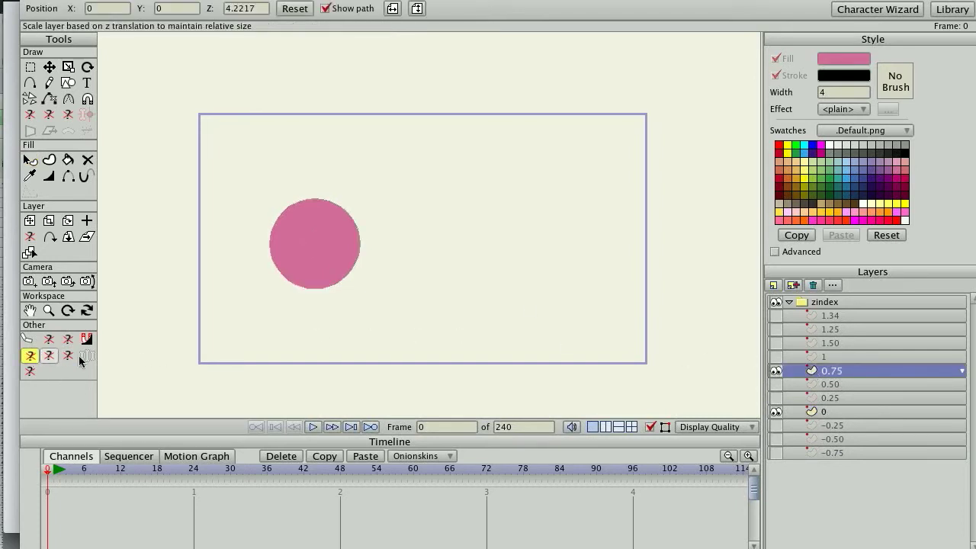
Move the green 0.75 circle in depth, keeping its apparent size, to just left of the pink circle.
left_click(272, 278)
left_click(316, 298)
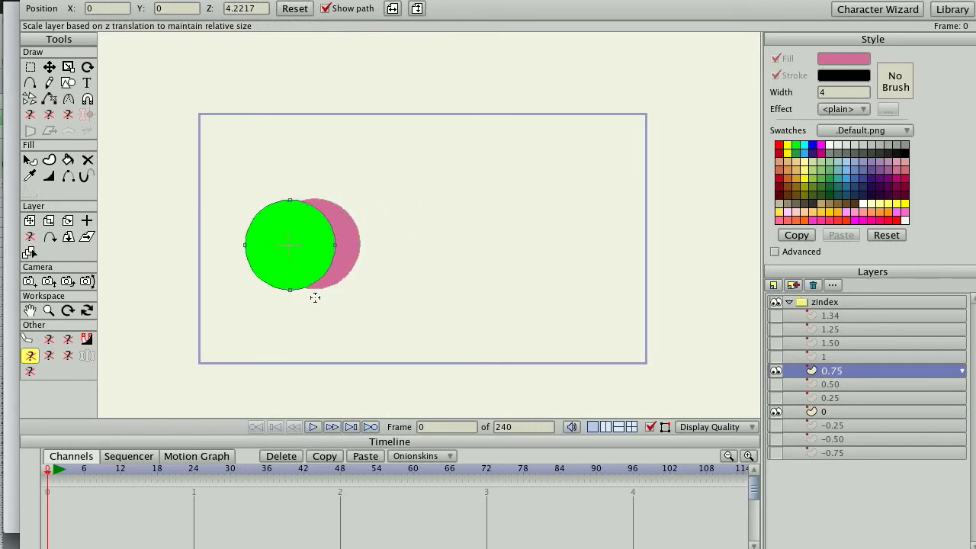
left_click(318, 297)
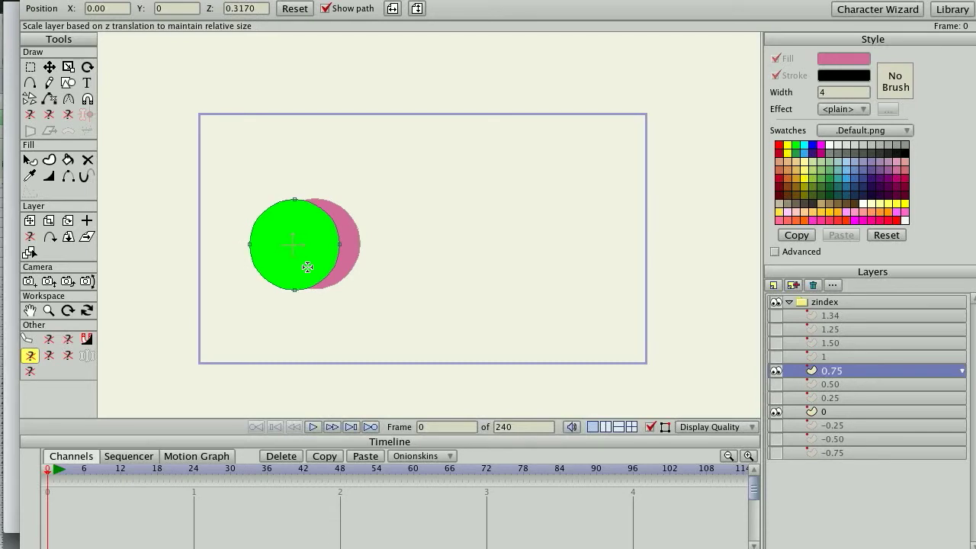
left_click_drag(308, 266, 350, 264)
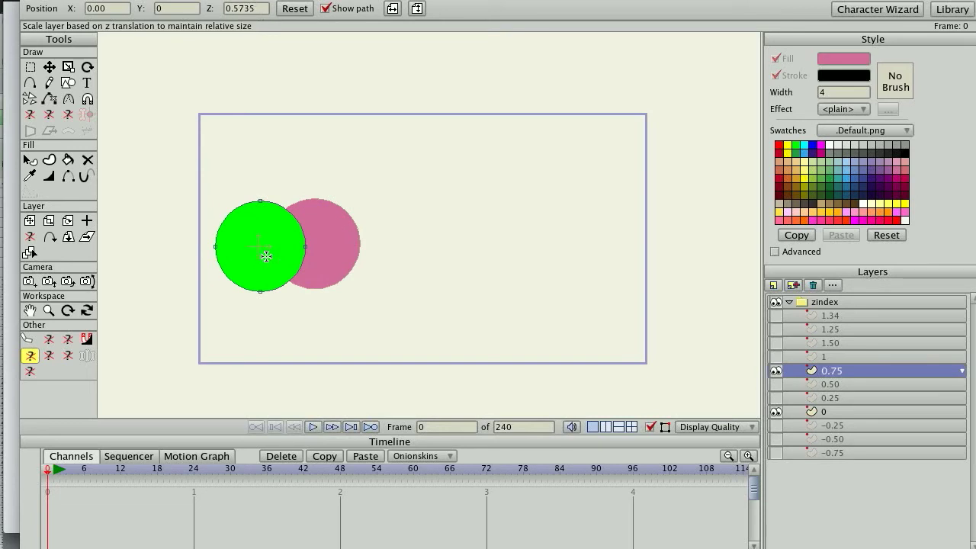
mouse_move(263, 256)
left_mouse_down()
mouse_move(238, 252)
mouse_move(271, 259)
left_mouse_up()
Check the compensated scale with Scale Layer while moving the green layer to Z 0.1850, then Z 0.6058.
key("s")
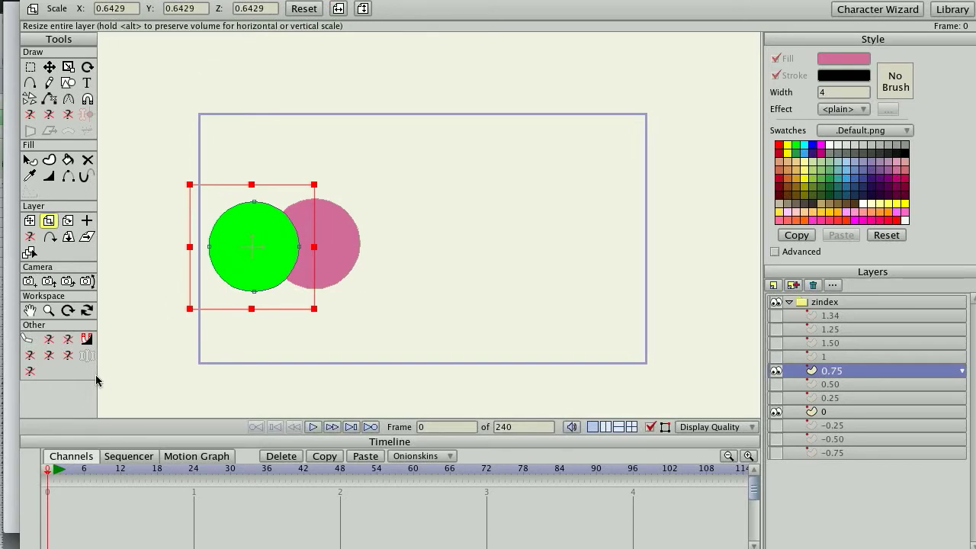
left_click(30, 355)
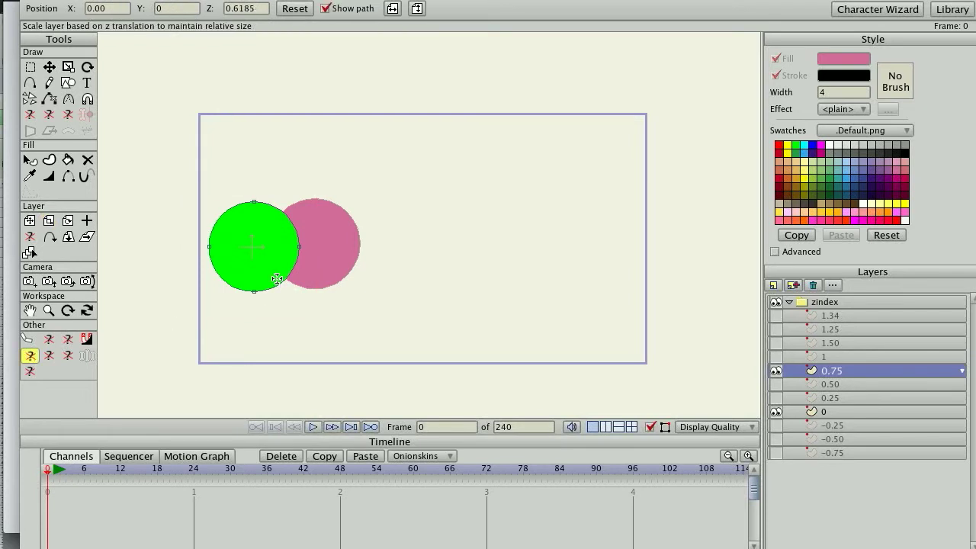
left_click_drag(276, 279, 243, 267)
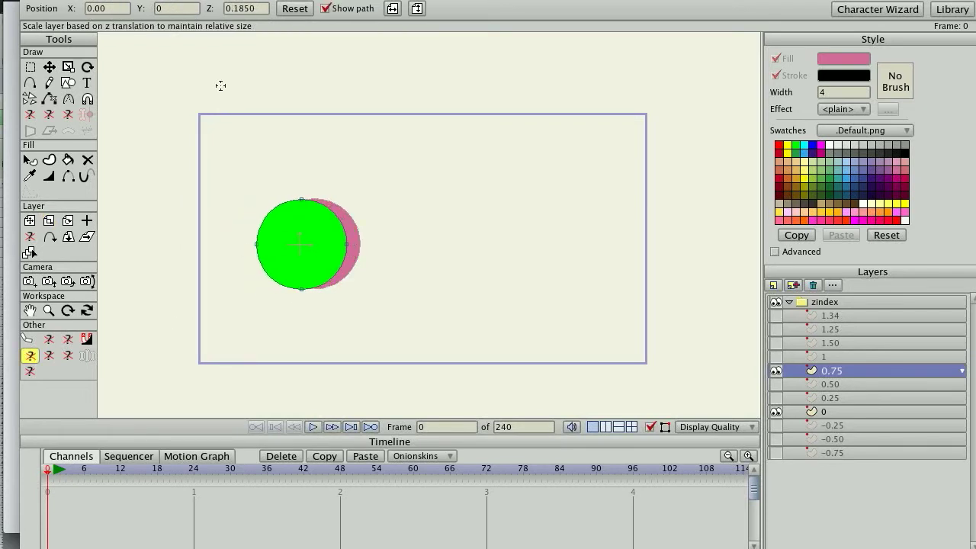
key("s")
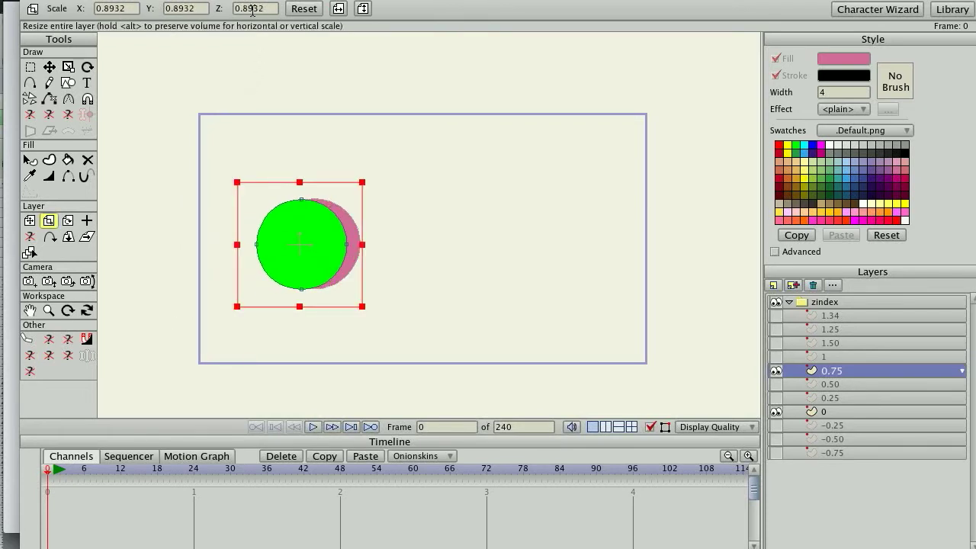
left_click(30, 356)
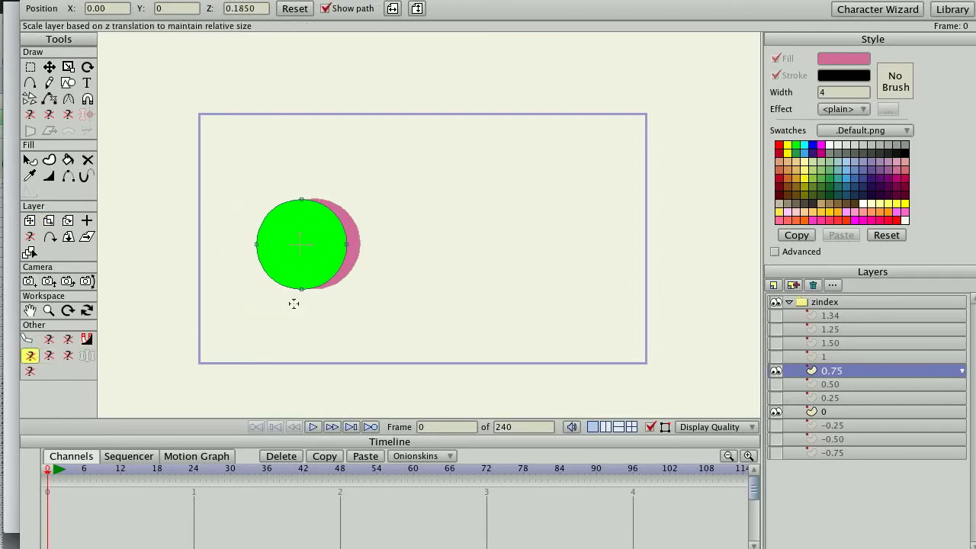
left_click_drag(348, 261, 530, 278)
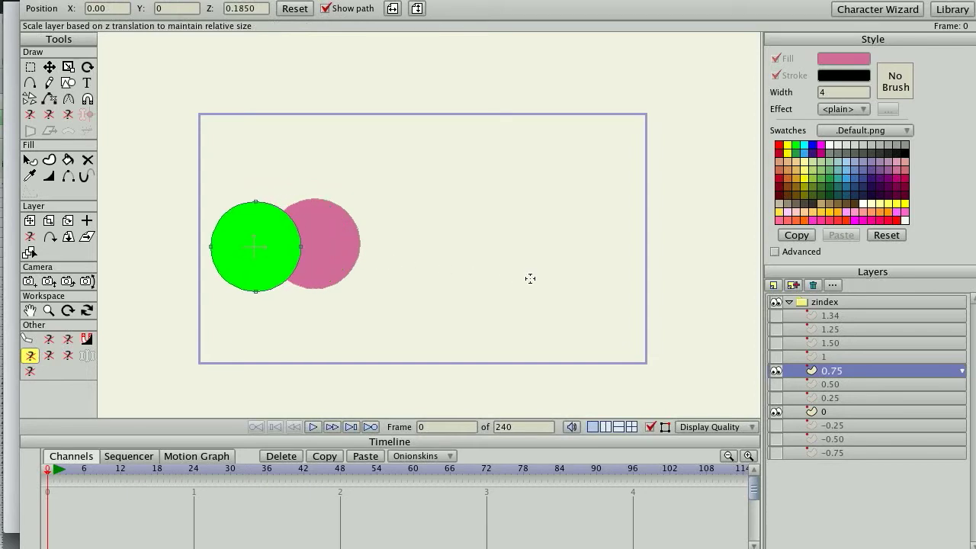
Show layers 0.50 and 0.25, go to frame 14, and select the zindex group with the custom Z-scale tool.
left_click(775, 384)
left_click(776, 398)
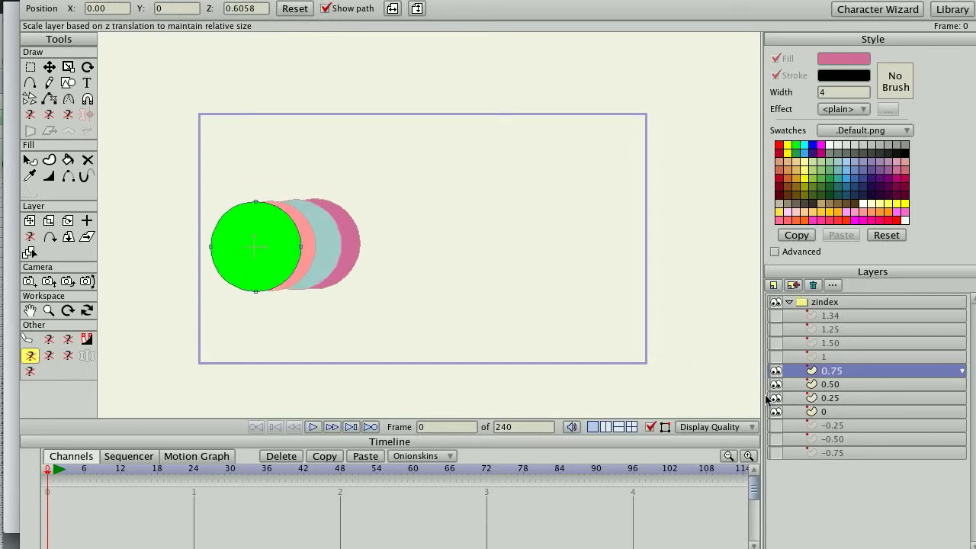
left_click(132, 469)
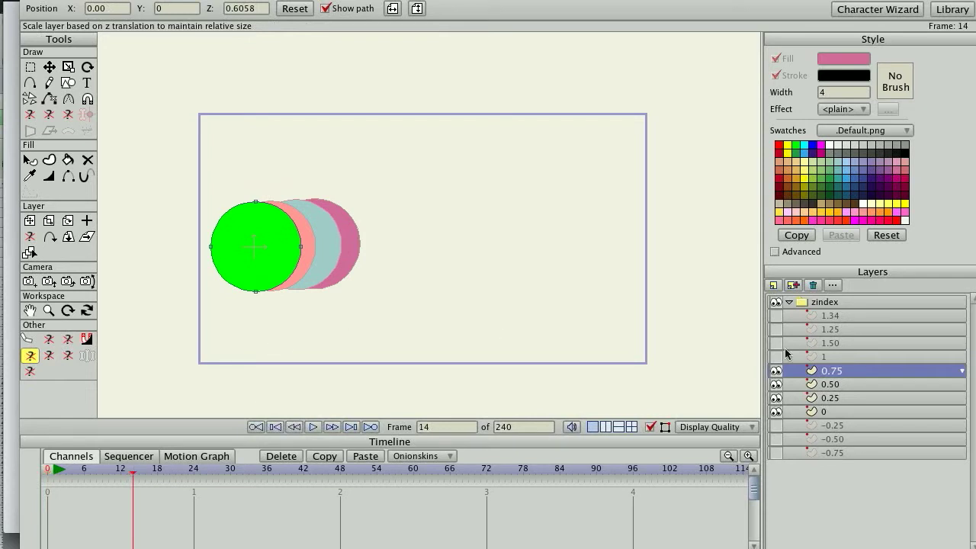
left_click(823, 303)
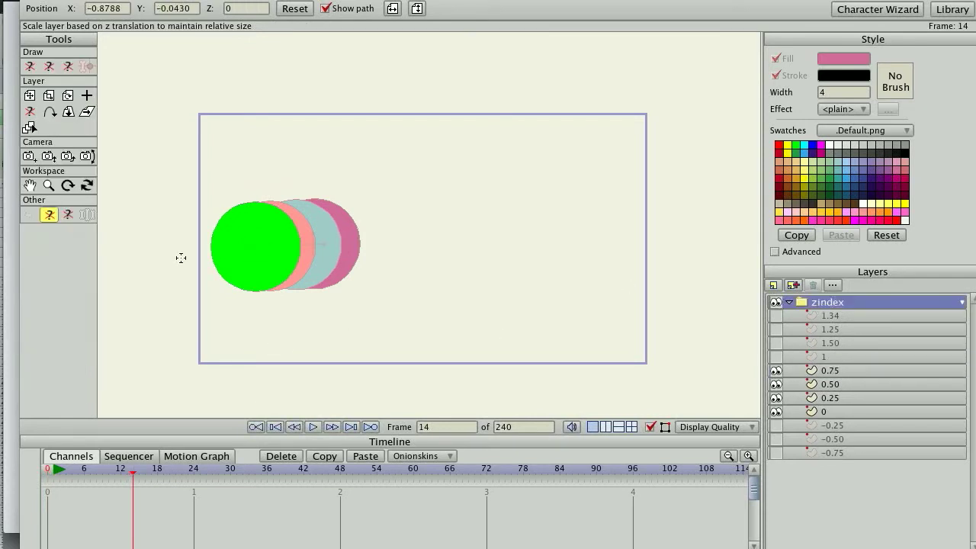
left_click(48, 215)
Drag the zindex group deeper to Z 1.3731, keyframing it at frame 14.
left_click_drag(279, 242, 391, 279)
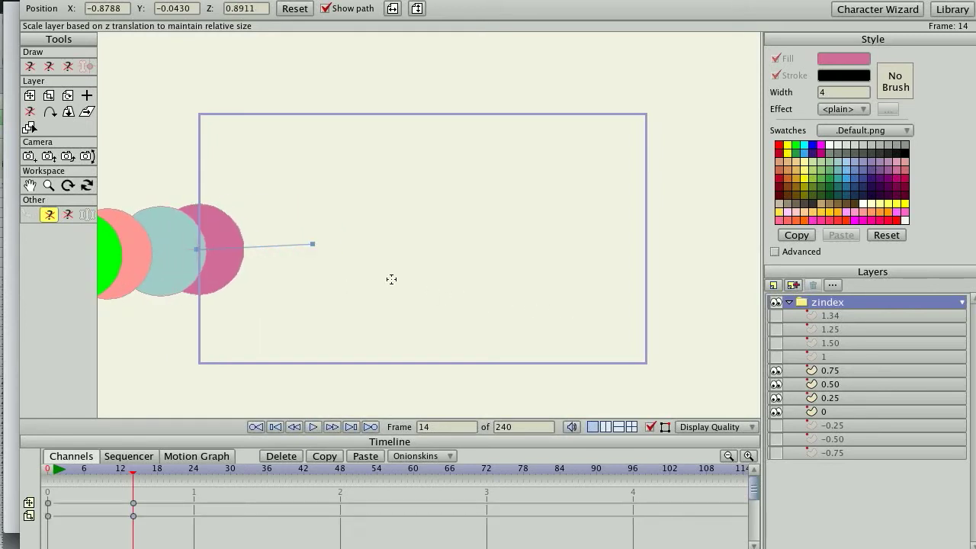
scroll(391, 279, "up", 1)
scroll(391, 279, "down", 3)
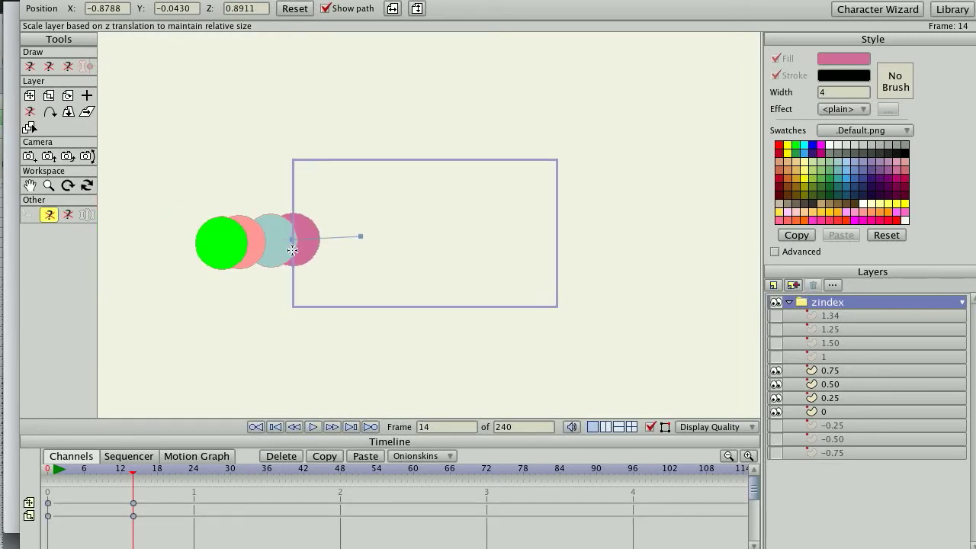
left_click_drag(292, 250, 382, 264)
scroll(377, 265, "down", 3)
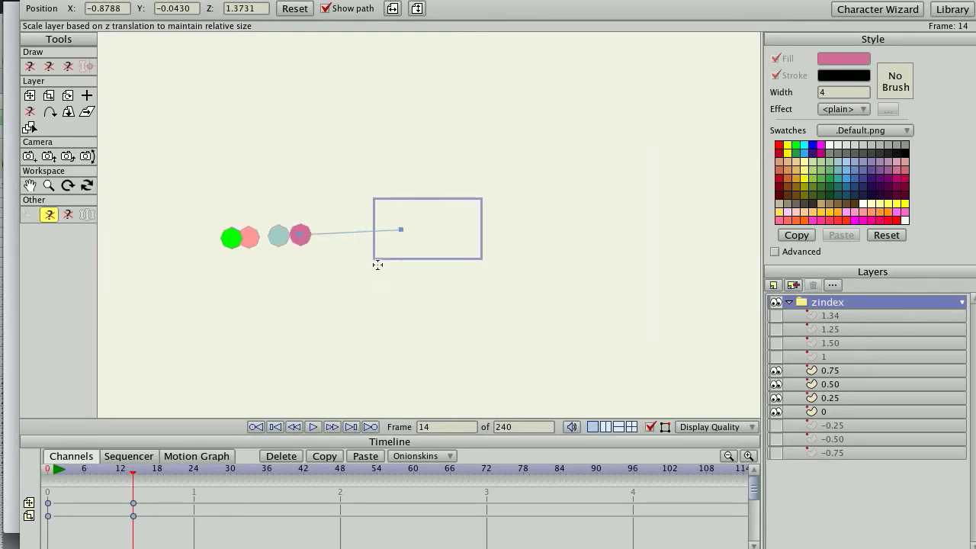
left_click_drag(324, 262, 355, 264)
At frame 29, push the zindex group back to Z -4.4823 and step back to check the motion.
left_click_drag(131, 471, 222, 473)
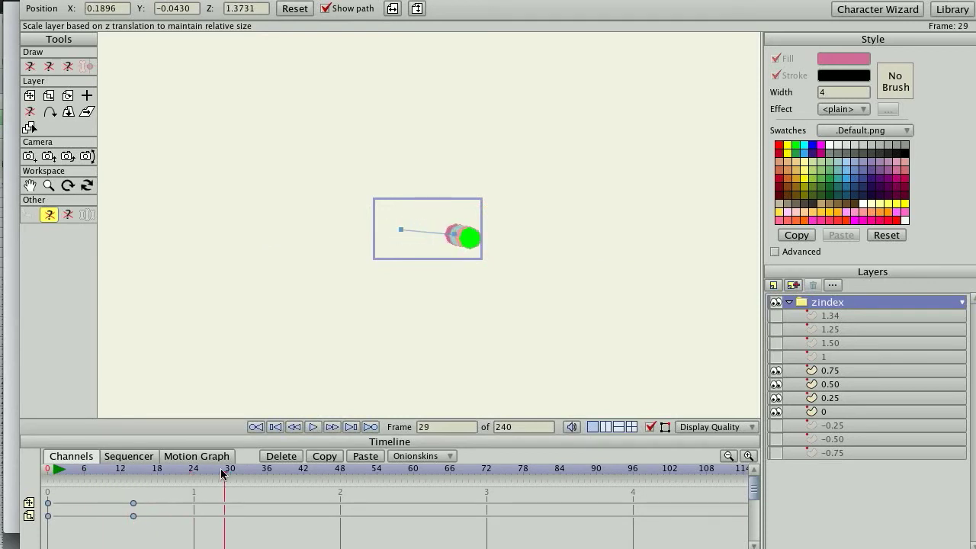
left_click_drag(551, 219, 453, 229)
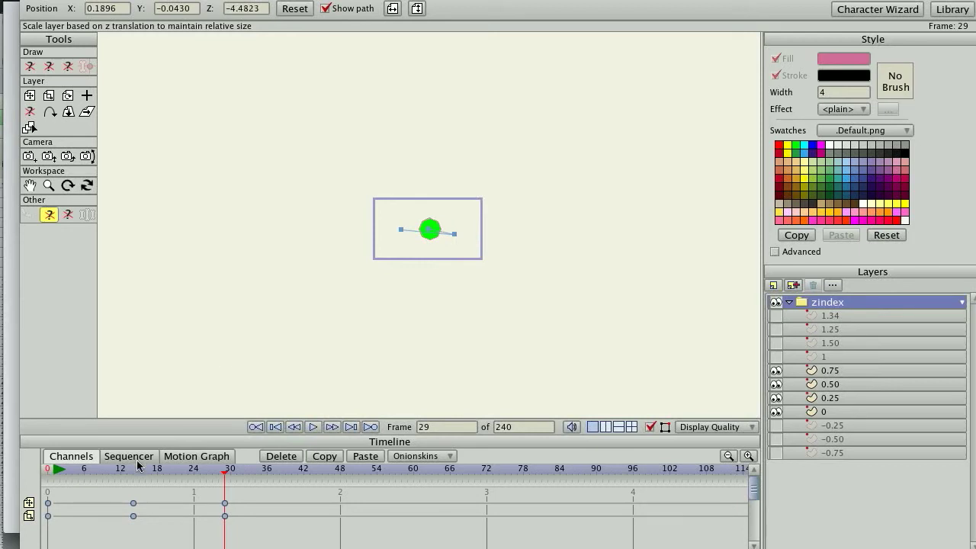
left_click_drag(206, 467, 162, 467)
Toggle the motion-curve view and scrub the timeline to preview the circles moving.
scroll(347, 356, "up", 5)
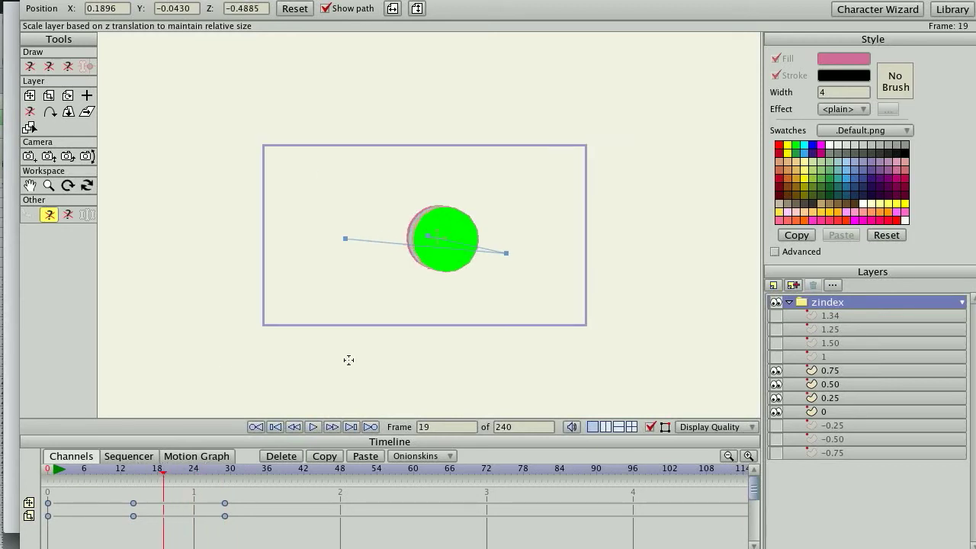
left_click(196, 457)
left_click(70, 457)
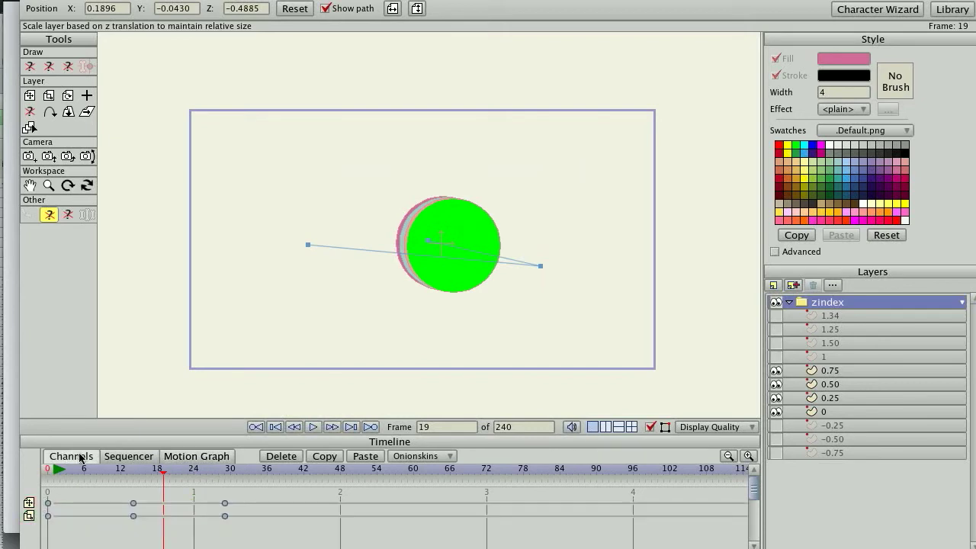
left_click(172, 472)
left_click_drag(174, 473, 78, 473)
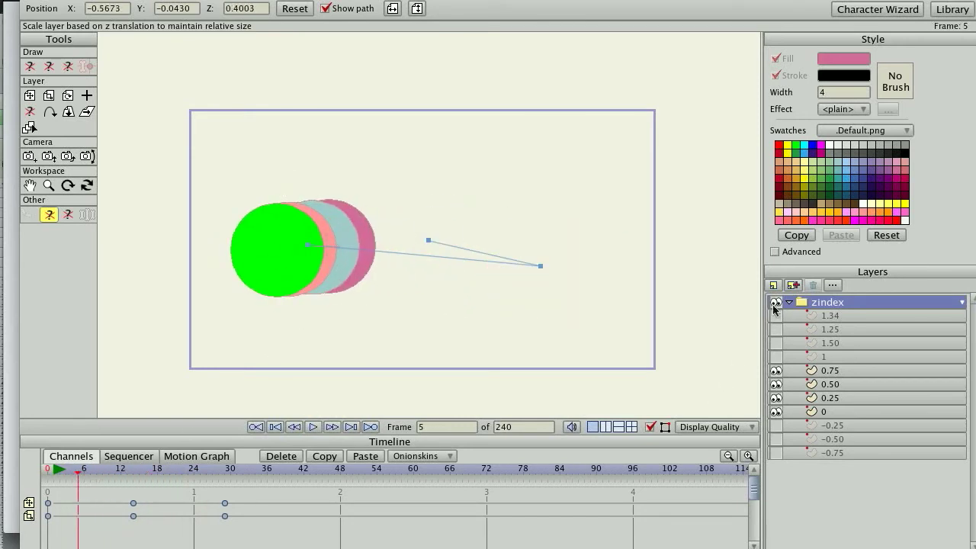
Hide layer 1, select the green 0.75 layer, and scrub back to frame 13.
left_click(826, 358)
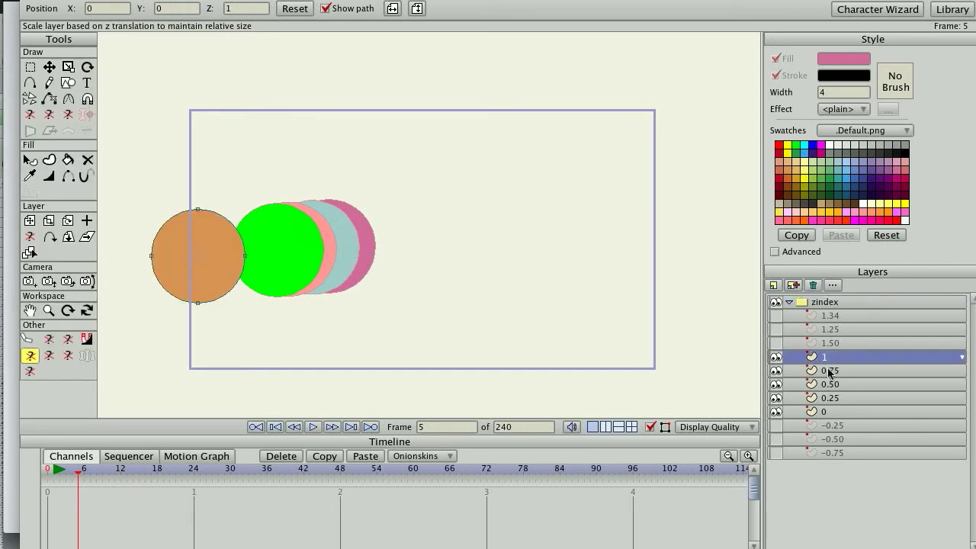
left_click(829, 370)
left_click(776, 357)
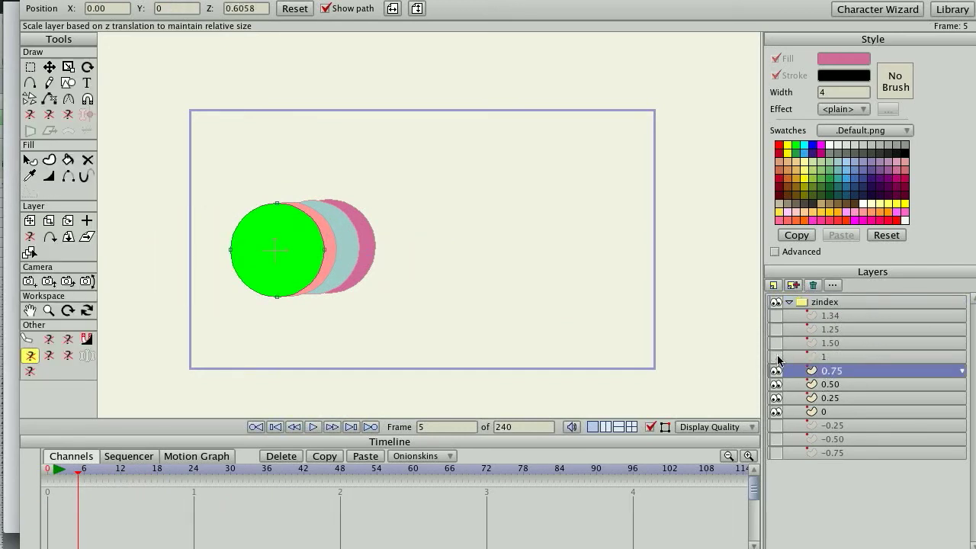
left_click_drag(210, 470, 127, 463)
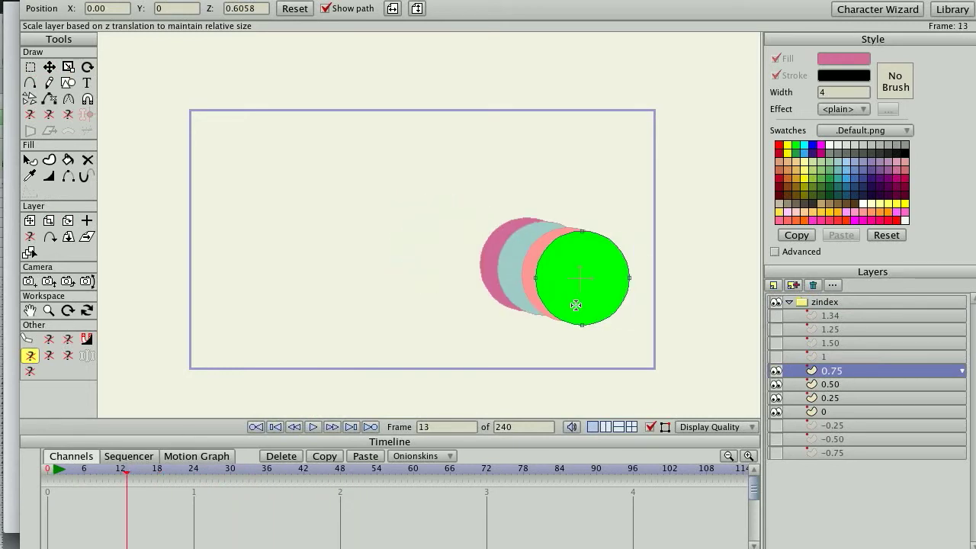
Move the green circle left to Z -1.8180 at frame 13, then preview the animation from the start.
left_click_drag(578, 308, 497, 288)
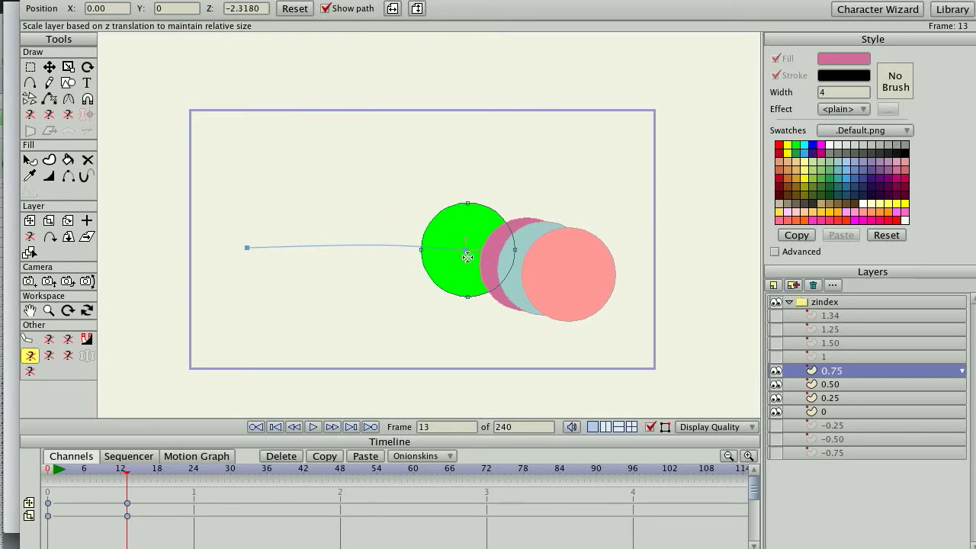
scroll(251, 9, "up", 5)
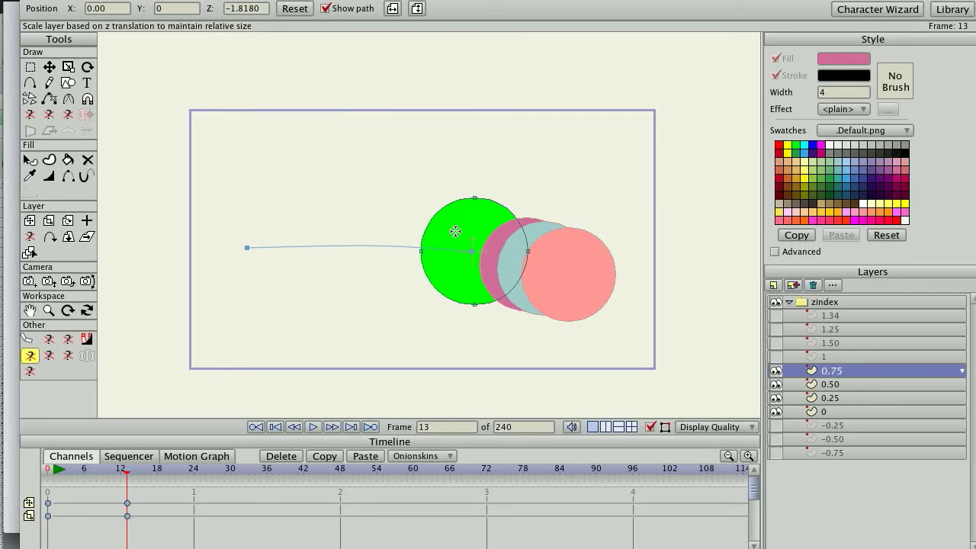
mouse_move(456, 227)
left_mouse_down()
mouse_move(447, 231)
mouse_move(463, 236)
left_mouse_up()
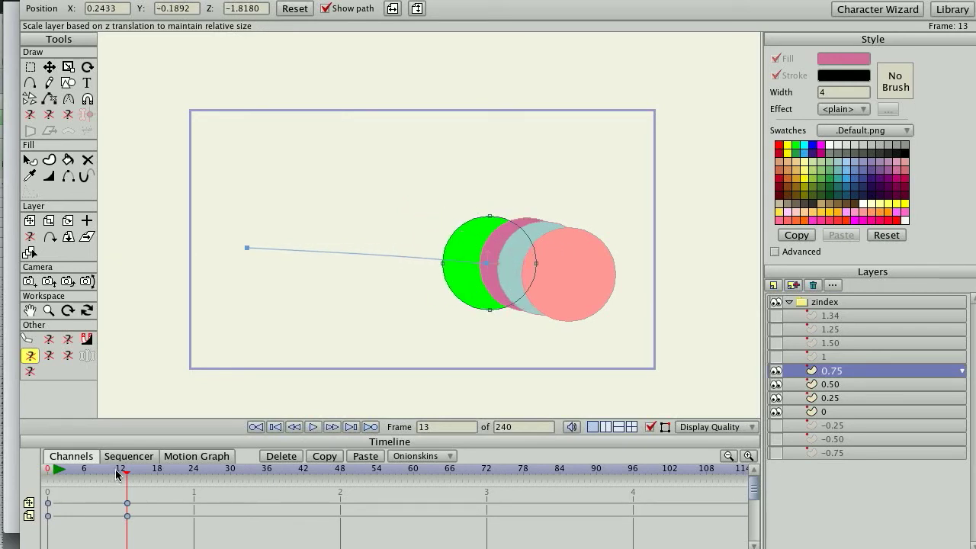
left_click_drag(120, 468, 56, 476)
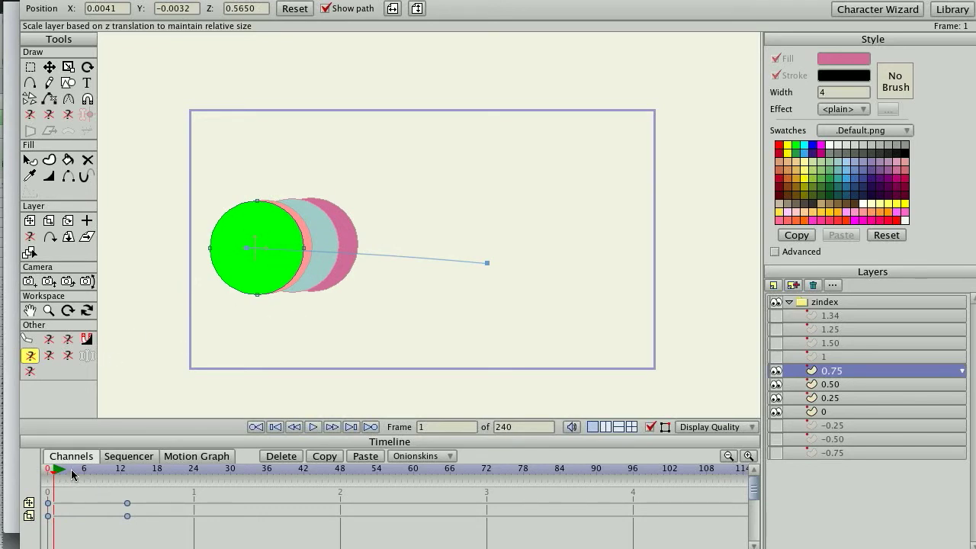
left_click_drag(73, 474, 39, 474)
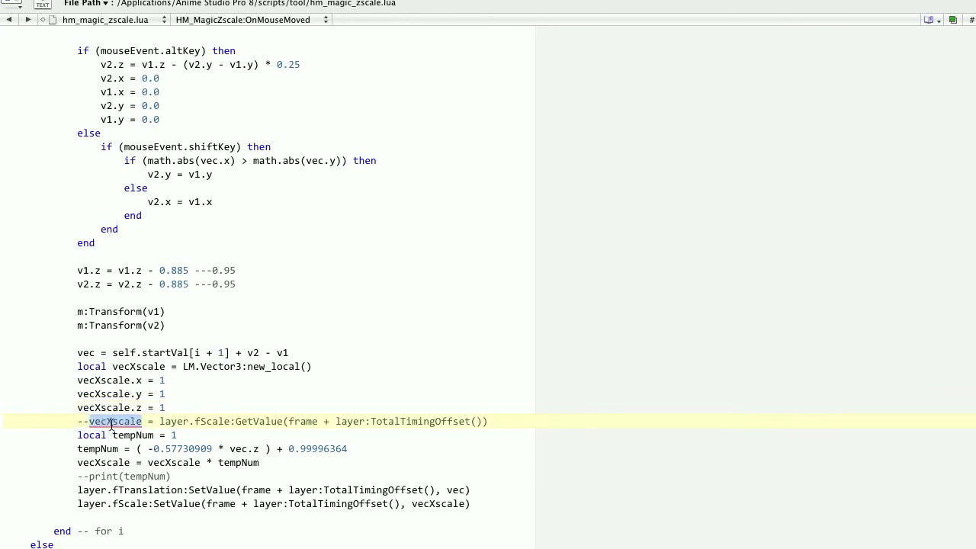
Delete the commented-out vecXscale GetValue line, then highlight the scale calculation and fScale SetValue lines.
triple_click(111, 425)
key("BackSpace")
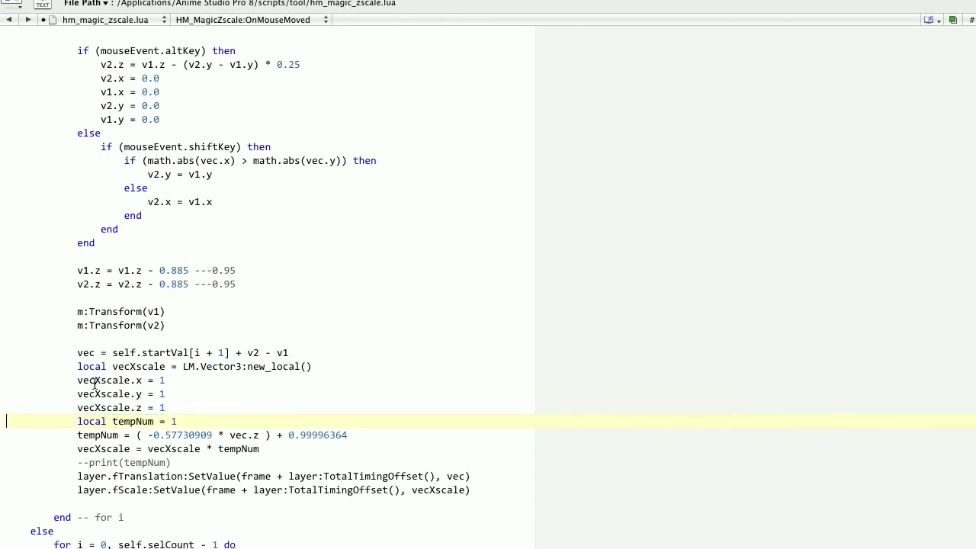
left_click_drag(79, 353, 77, 468)
triple_click(99, 490)
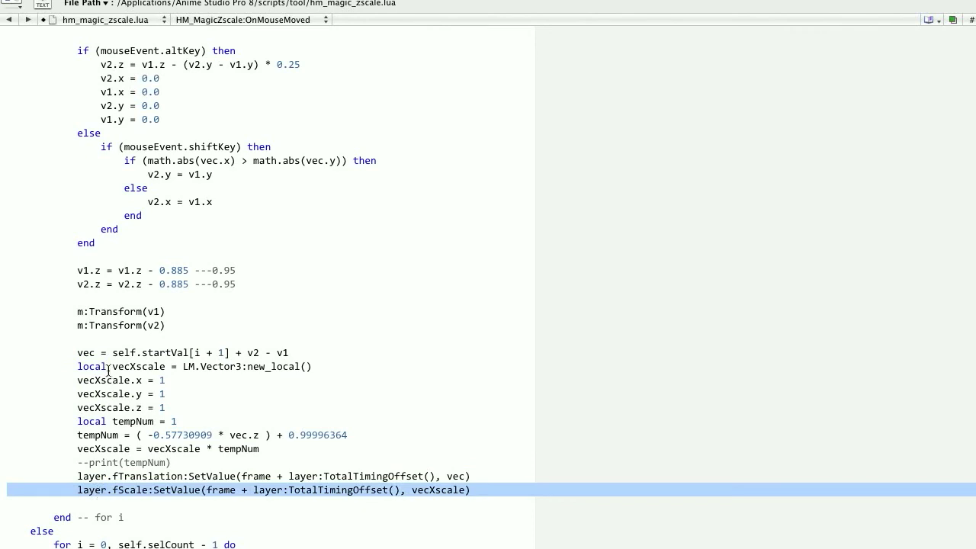
Highlight the tempNum formula parts: -0.57730909 coefficient, vec.z, 0.99996364 constant, and tempNum multiplier.
left_click(158, 351)
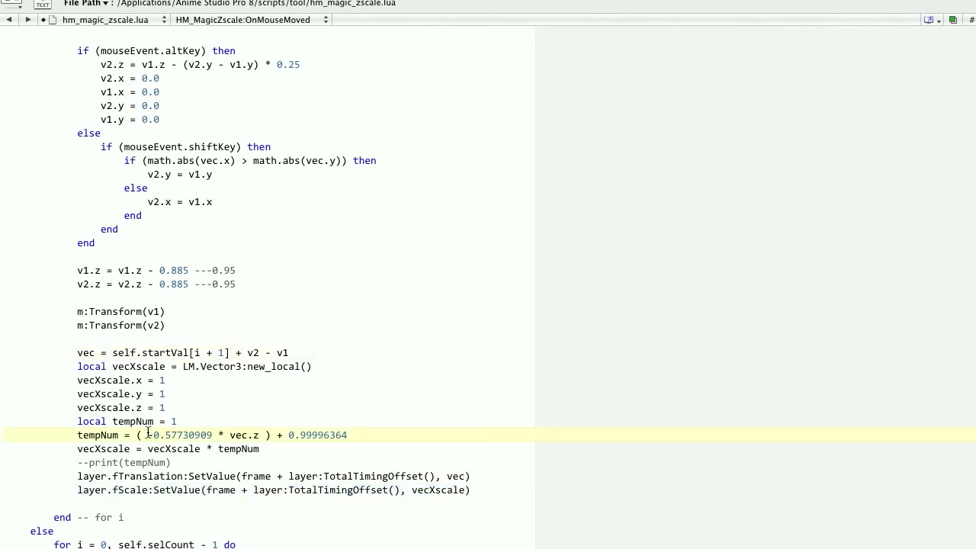
left_click_drag(148, 435, 205, 437)
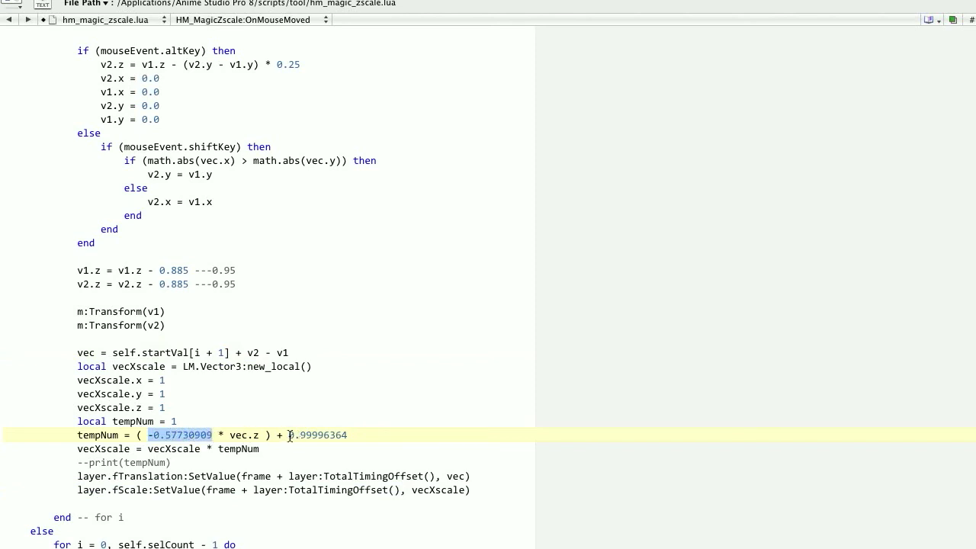
left_click_drag(284, 436, 350, 435)
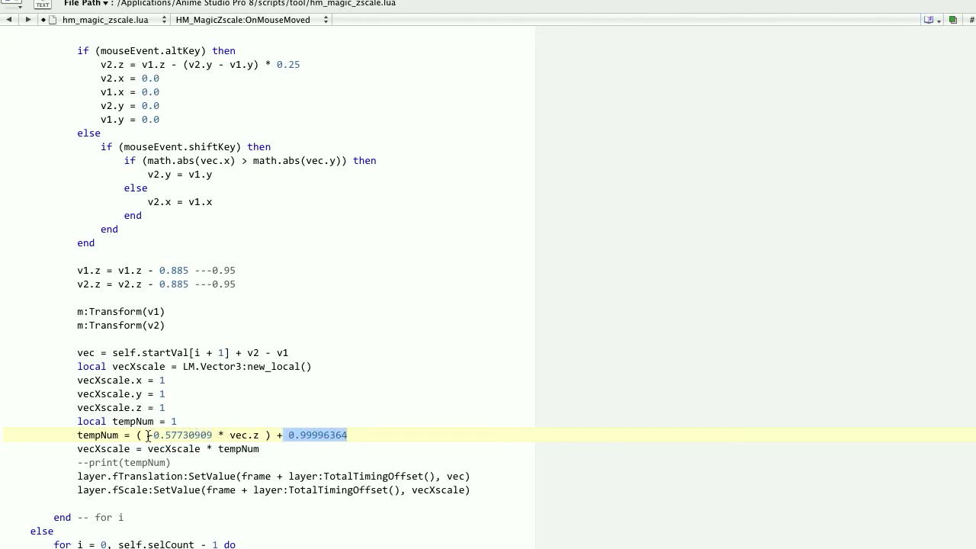
left_click_drag(147, 436, 256, 436)
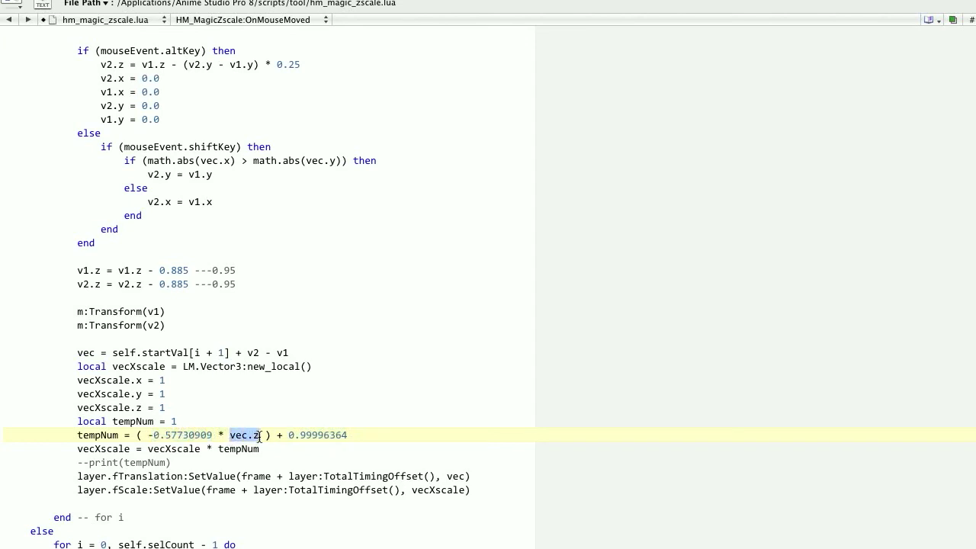
left_click(288, 436)
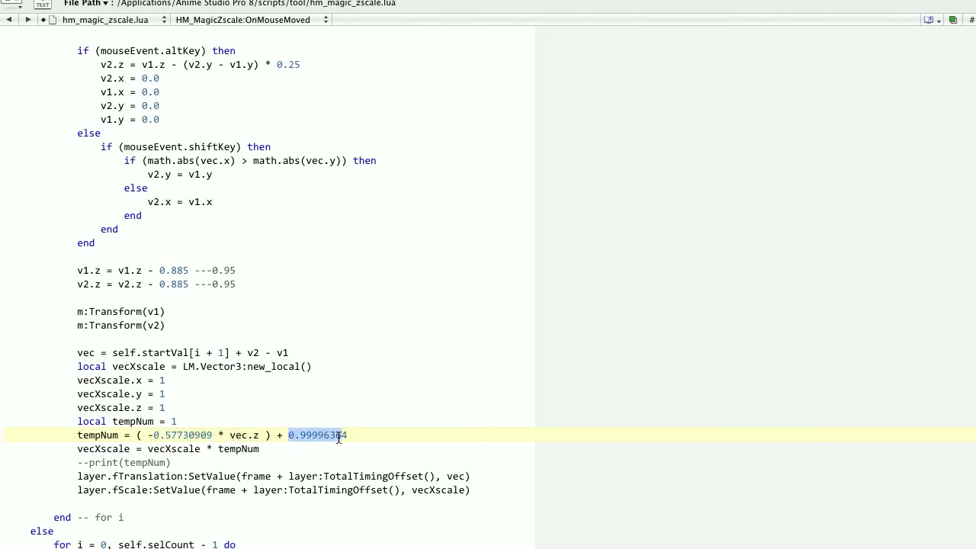
left_click(112, 449)
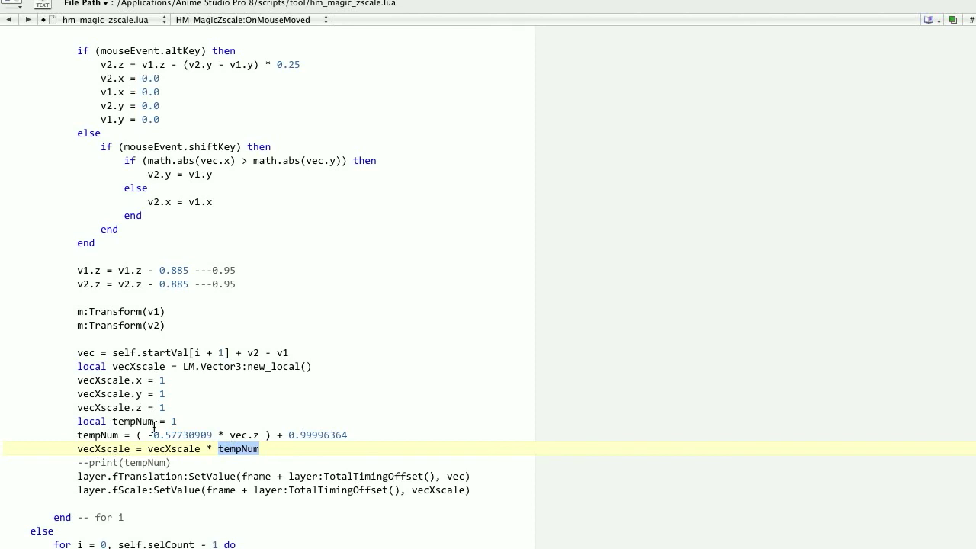
Highlight the scale-vector block and the fTranslation and fScale SetValue lines, then return to Anime Studio.
left_click_drag(70, 366, 49, 489)
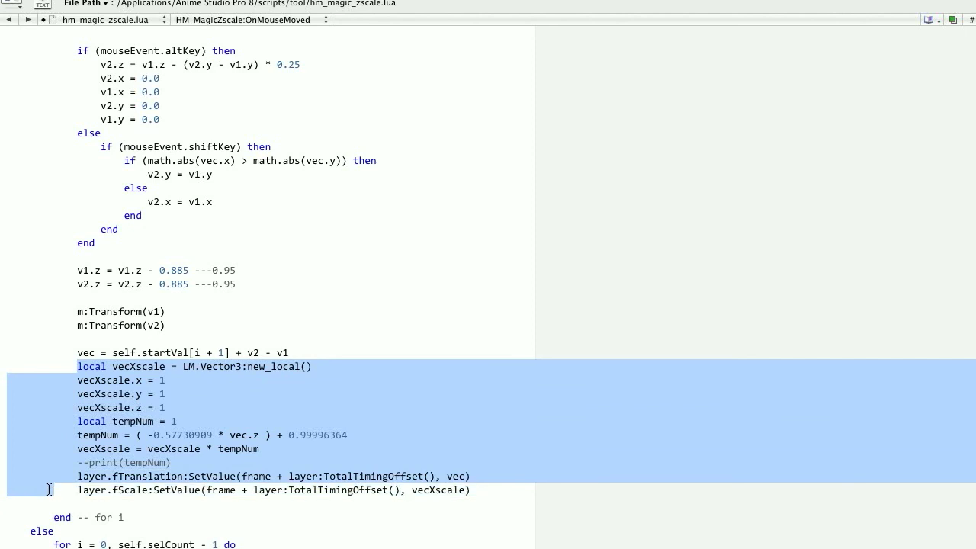
triple_click(128, 494)
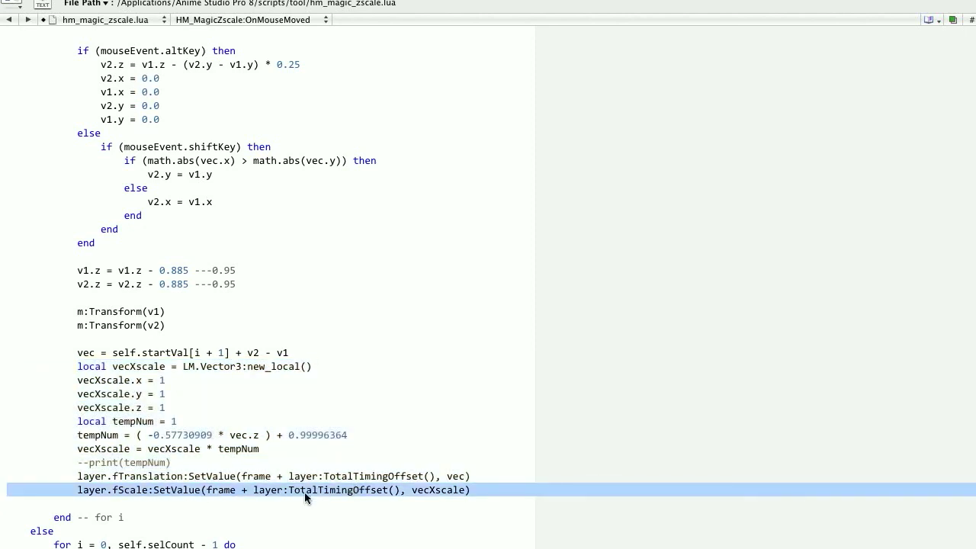
triple_click(145, 476)
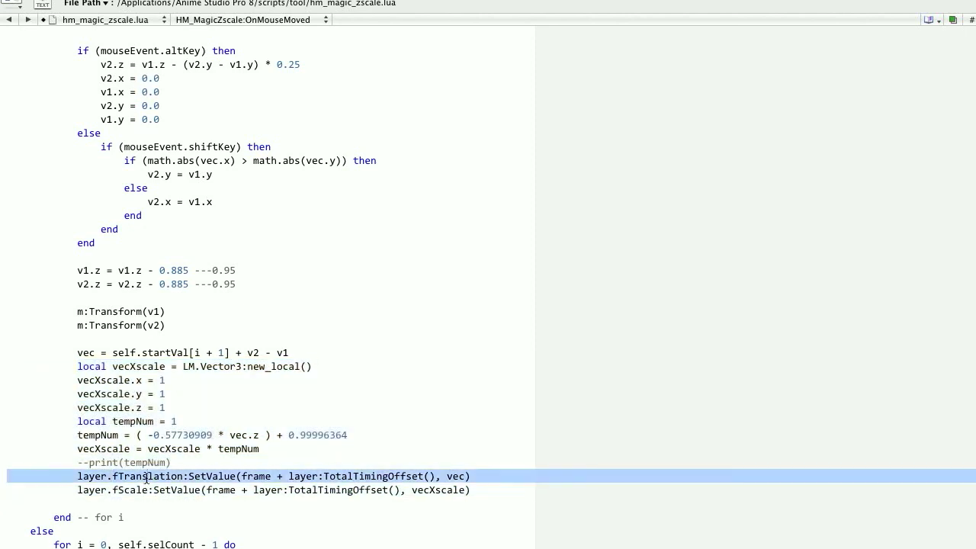
left_click(147, 490)
triple_click(147, 492)
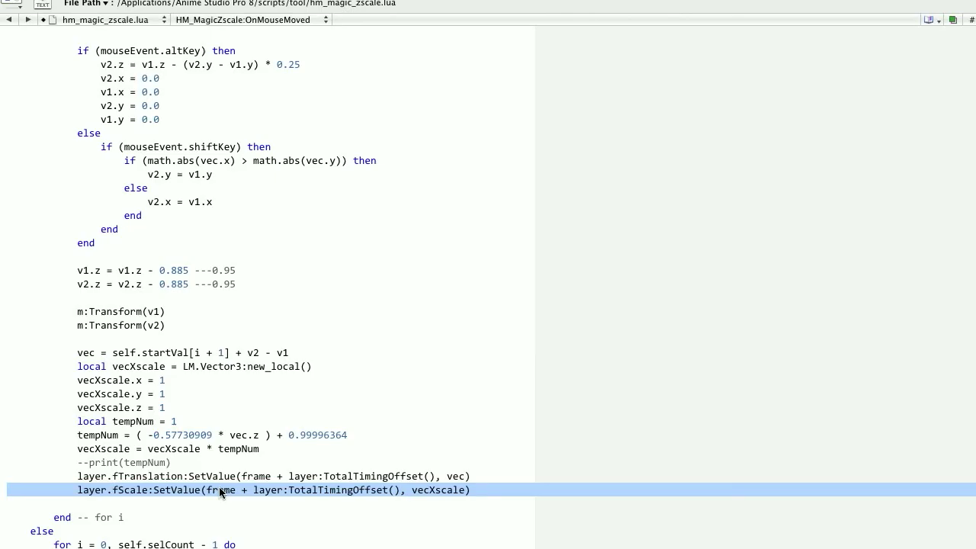
key("super+Tab")
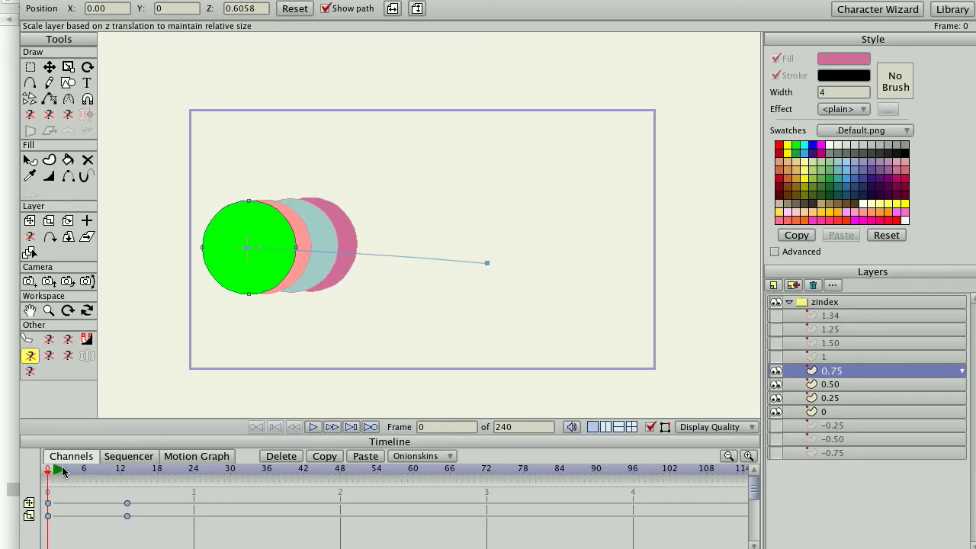
mouse_move(62, 472)
left_mouse_down()
mouse_move(119, 477)
mouse_move(48, 476)
mouse_move(139, 475)
mouse_move(44, 474)
mouse_move(142, 480)
mouse_move(45, 476)
left_mouse_up()
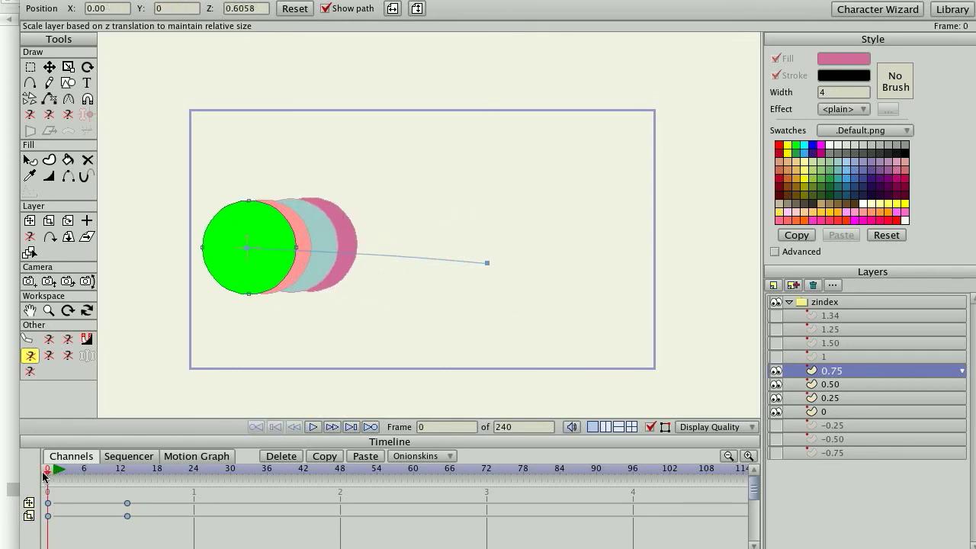